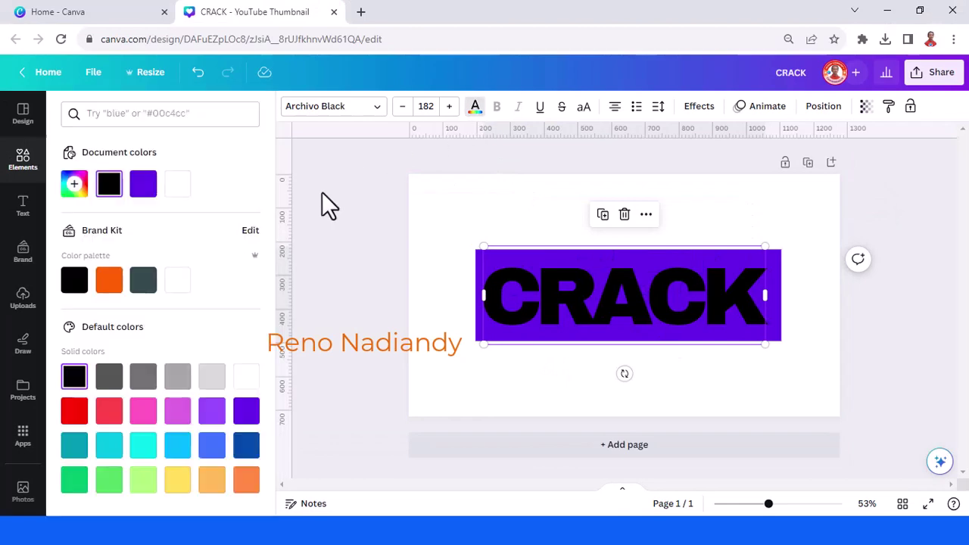
Color the CRACK text white and add the recently used paint ink splatter graphic at a small size over the letter R
left_click(175, 191)
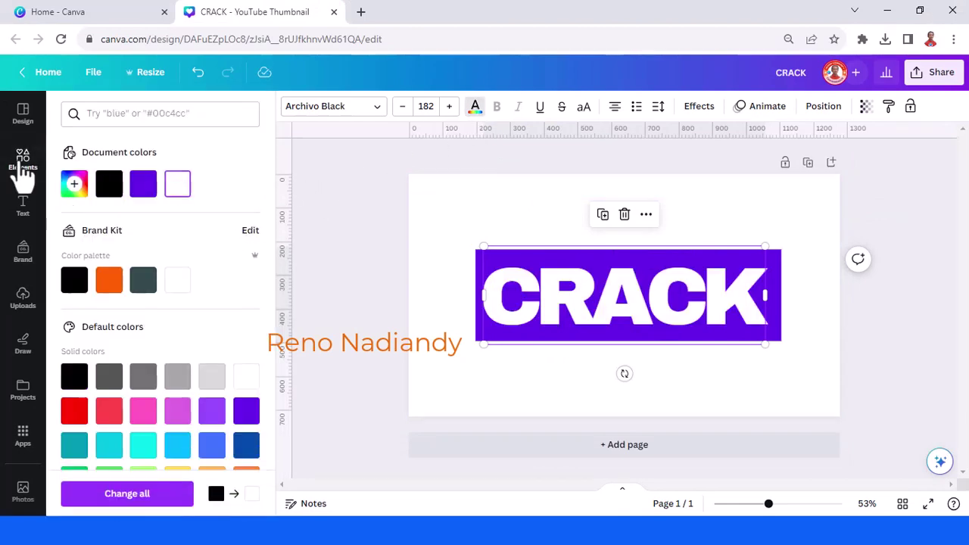
left_click(22, 168)
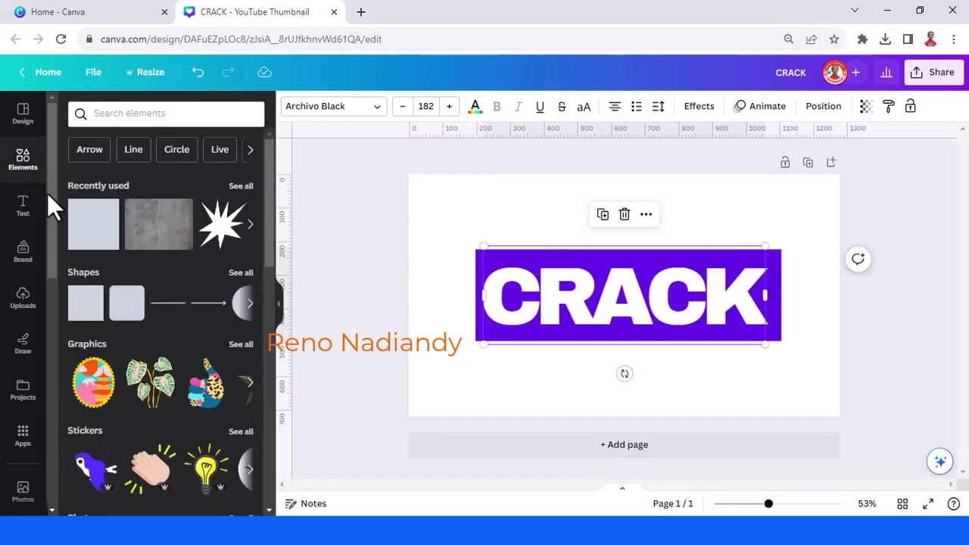
left_click(241, 185)
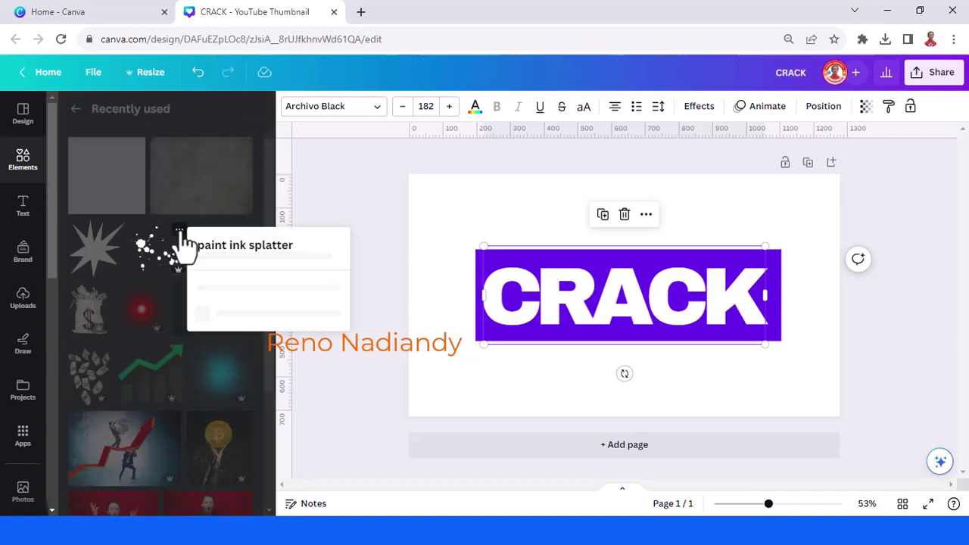
left_click(180, 230)
left_click(150, 249)
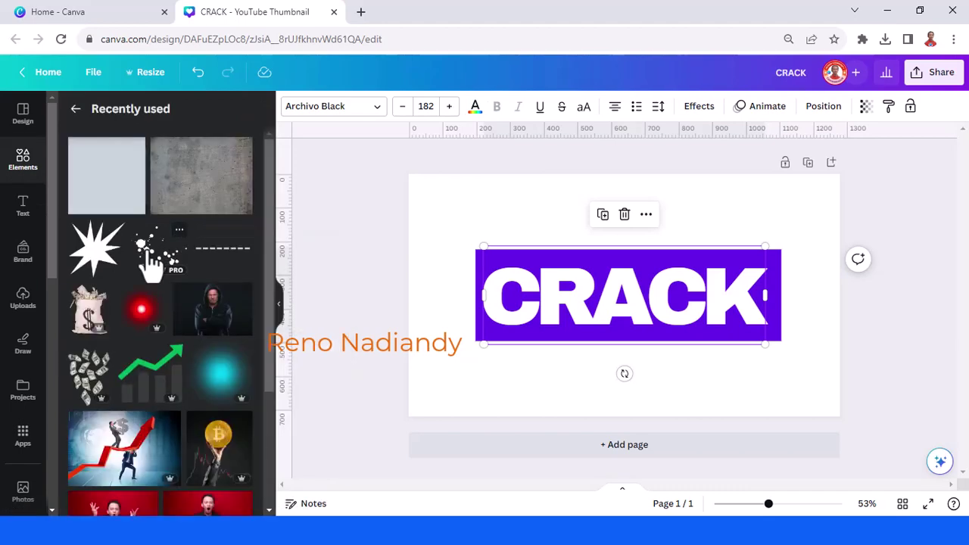
left_click(150, 257)
mouse_move(687, 245)
left_mouse_down()
mouse_move(671, 281)
mouse_move(616, 324)
left_mouse_up()
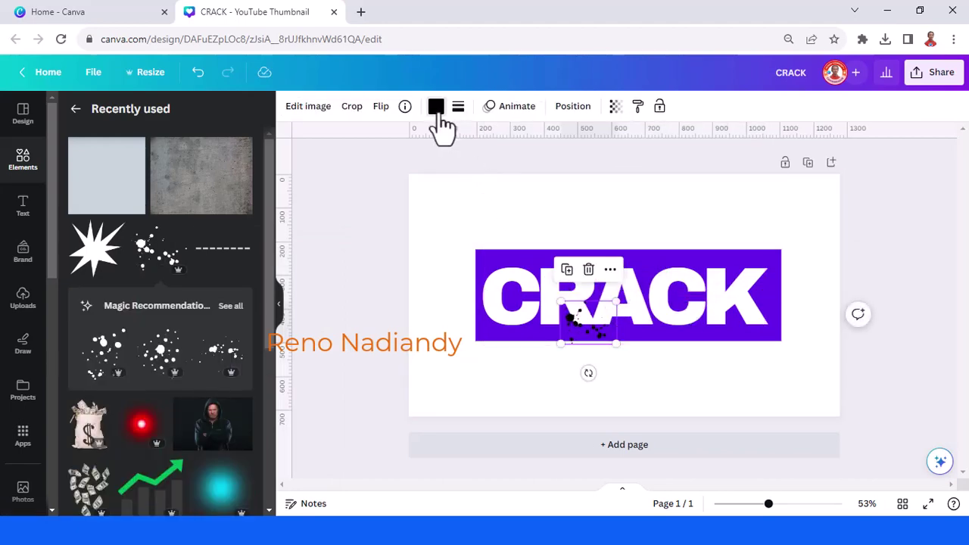
Recolor the splatter purple to match the rectangle, and place it and a copy over the lower R and between R and A
left_click(436, 107)
left_click(143, 184)
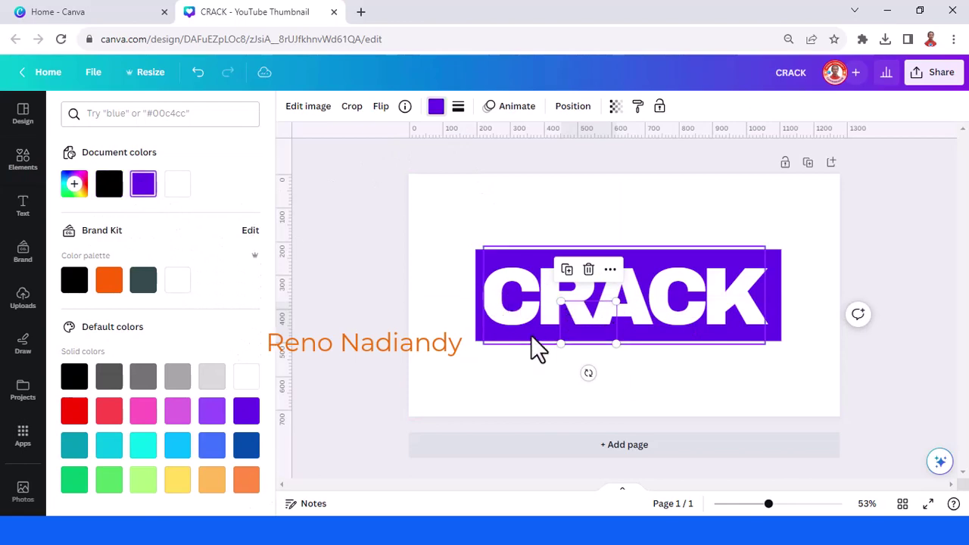
mouse_move(597, 325)
left_mouse_down()
mouse_move(588, 303)
mouse_move(589, 312)
left_mouse_up()
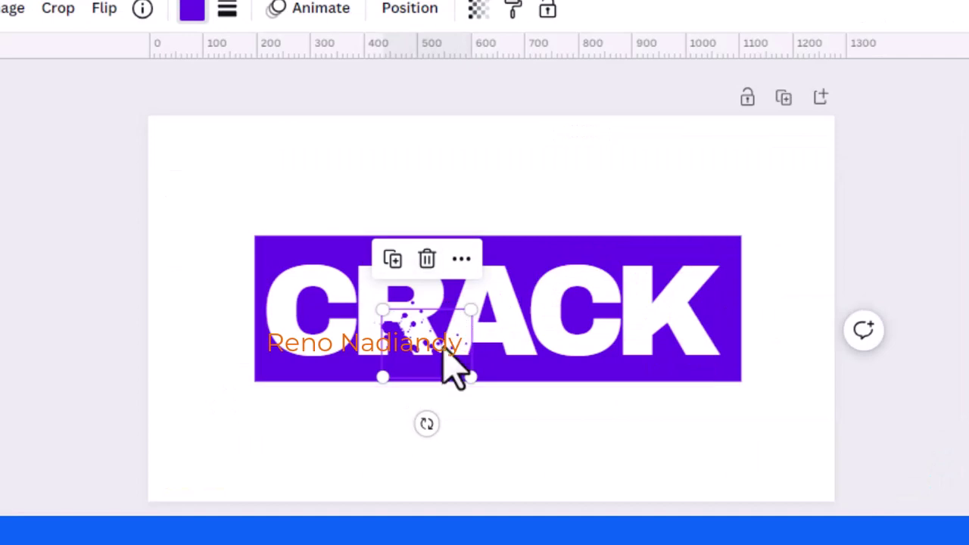
left_click_drag(445, 350, 467, 286)
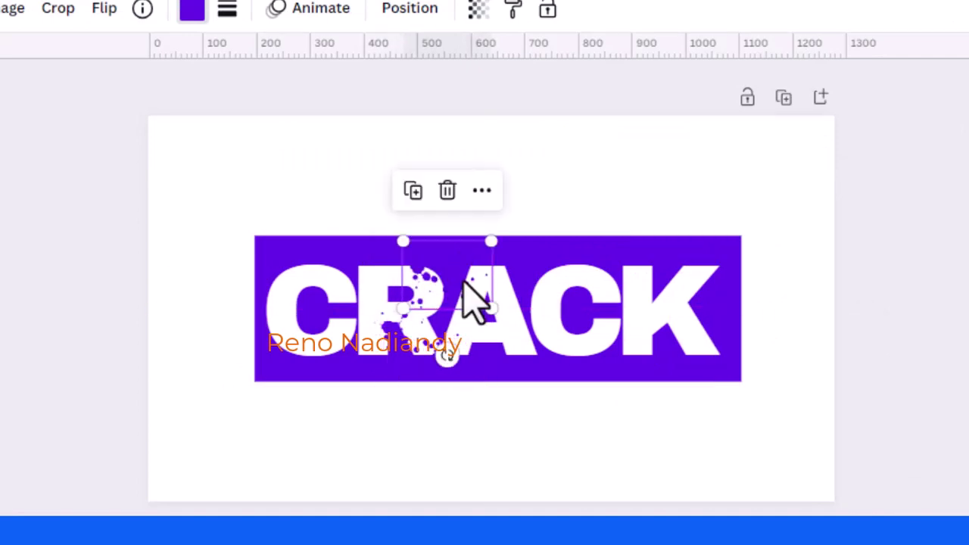
Duplicate the purple splatter repeatedly, rotating and spreading the copies across the remaining letters of CRACK
left_click(412, 193)
left_click_drag(437, 249, 376, 280)
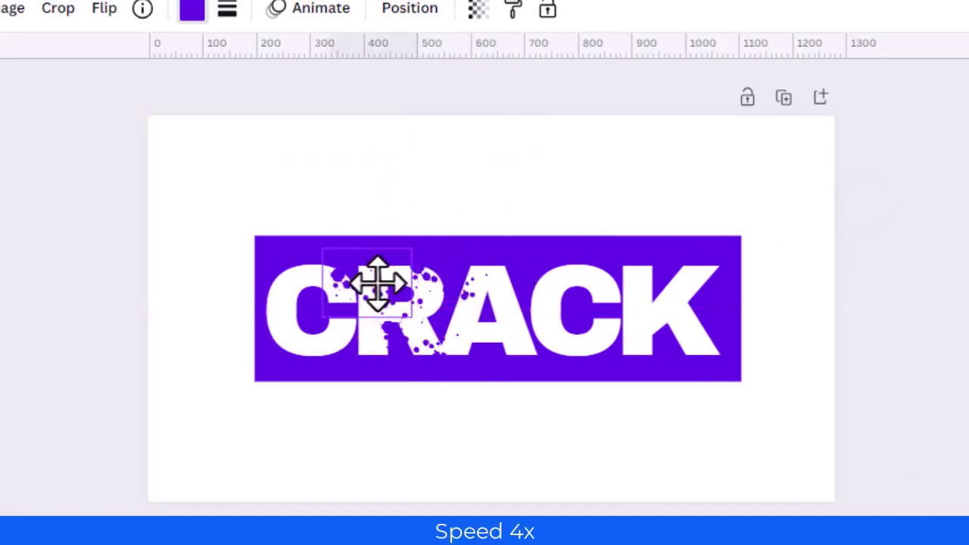
left_click_drag(346, 314, 311, 303)
left_click_drag(287, 361, 372, 244)
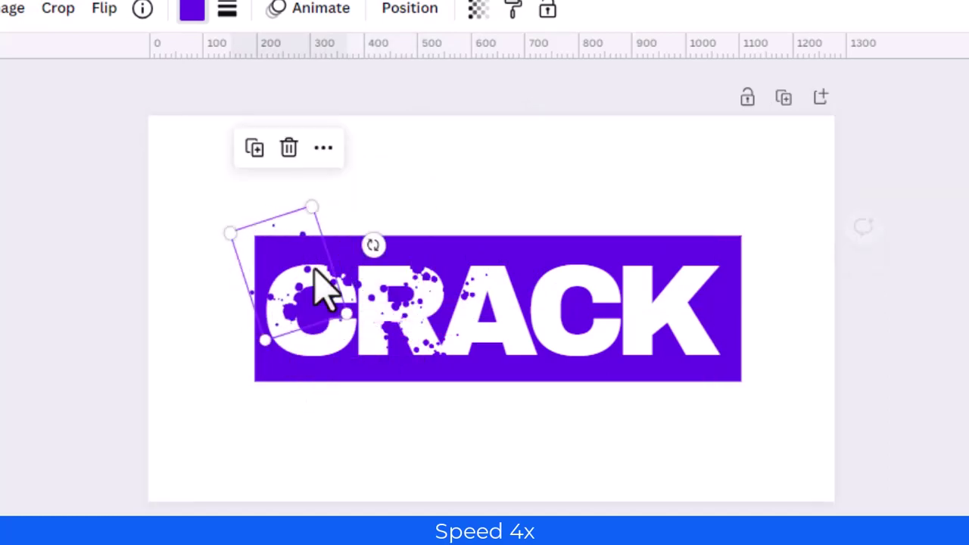
left_click_drag(320, 288, 685, 333)
left_click(641, 177)
left_click_drag(826, 286, 612, 292)
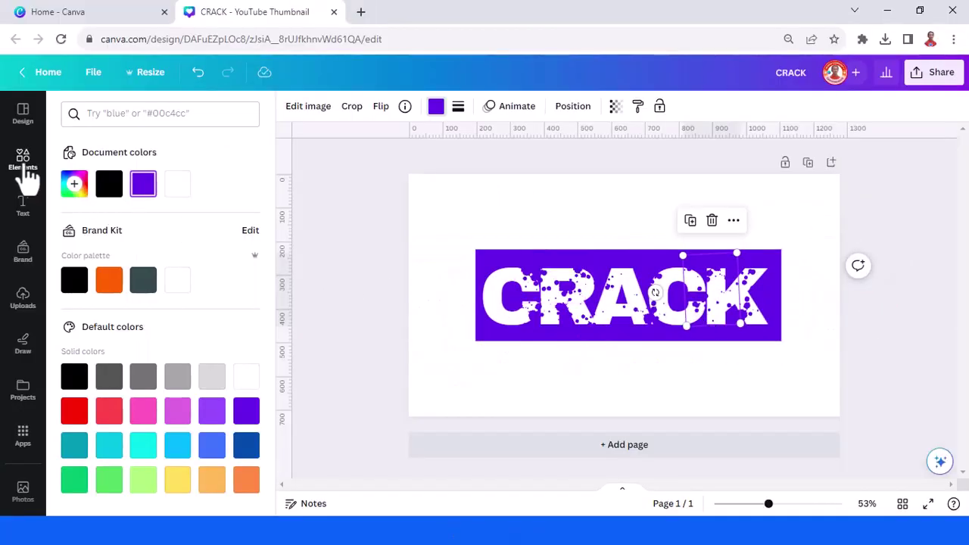
Add the recently used Hole Crack Texture Effect graphic, shrink it and place it over the upper part of the letter A
left_click(25, 165)
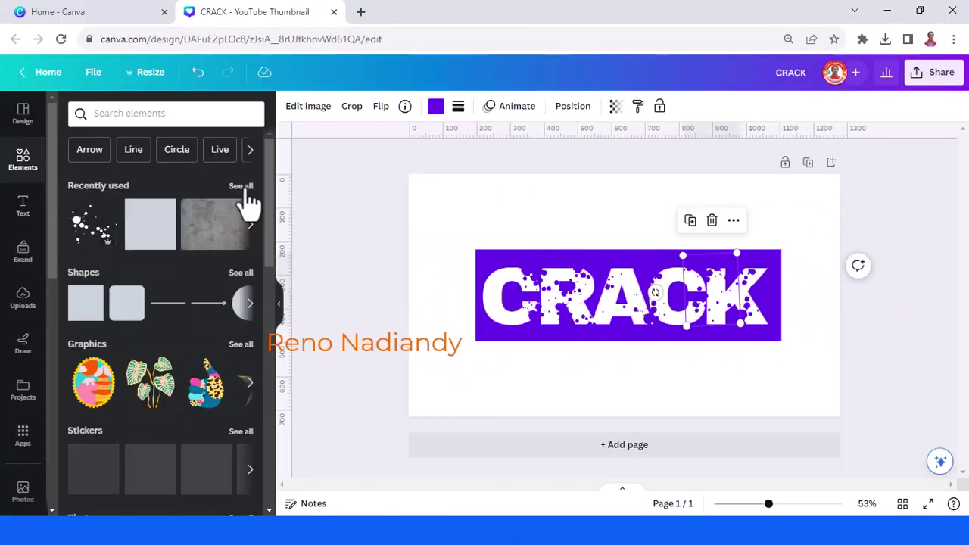
left_click(247, 188)
left_click(240, 242)
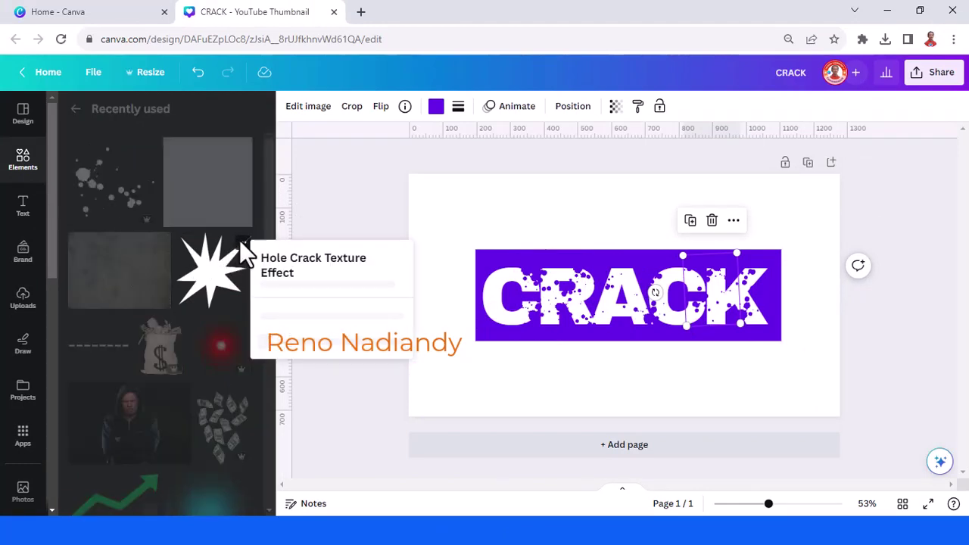
left_click(212, 276)
left_click(214, 286)
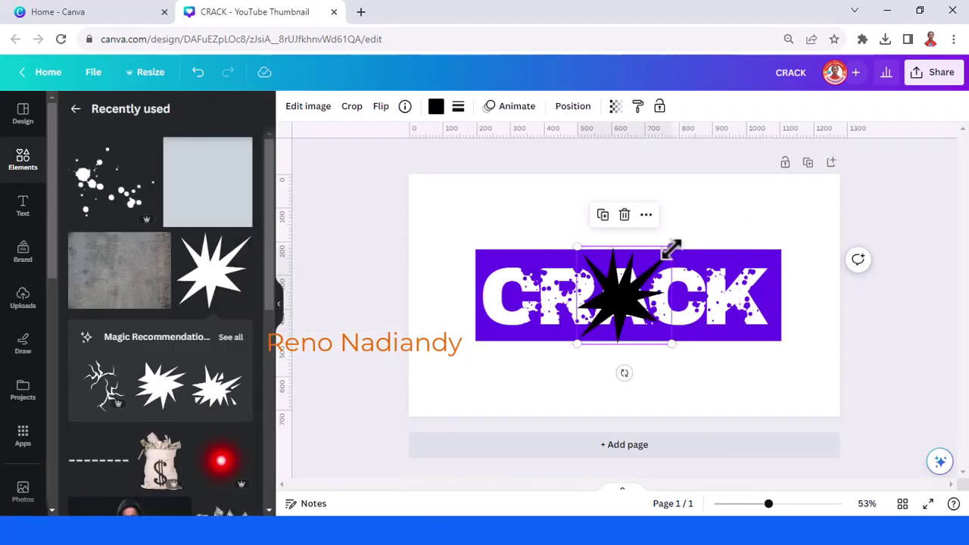
left_click_drag(670, 249, 591, 329)
left_click_drag(601, 372, 648, 315)
Recolor the hole crack graphic purple and shift it so its spikes cut into the top edge of the A
left_click(436, 107)
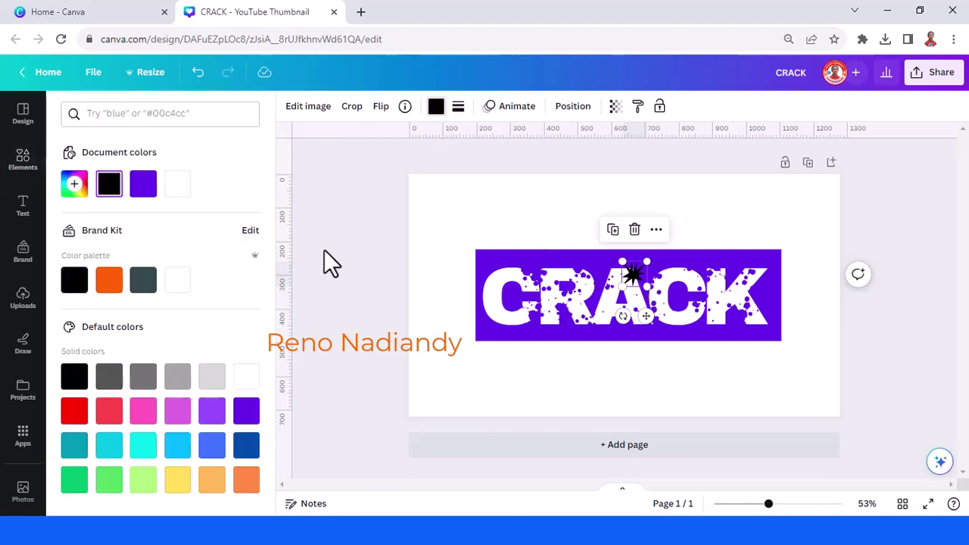
left_click(246, 411)
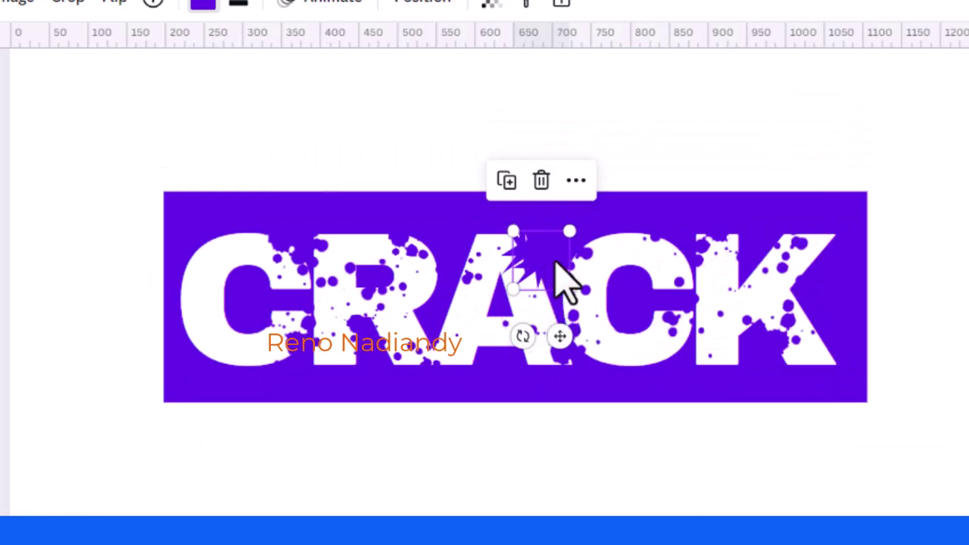
left_click_drag(555, 257, 535, 233)
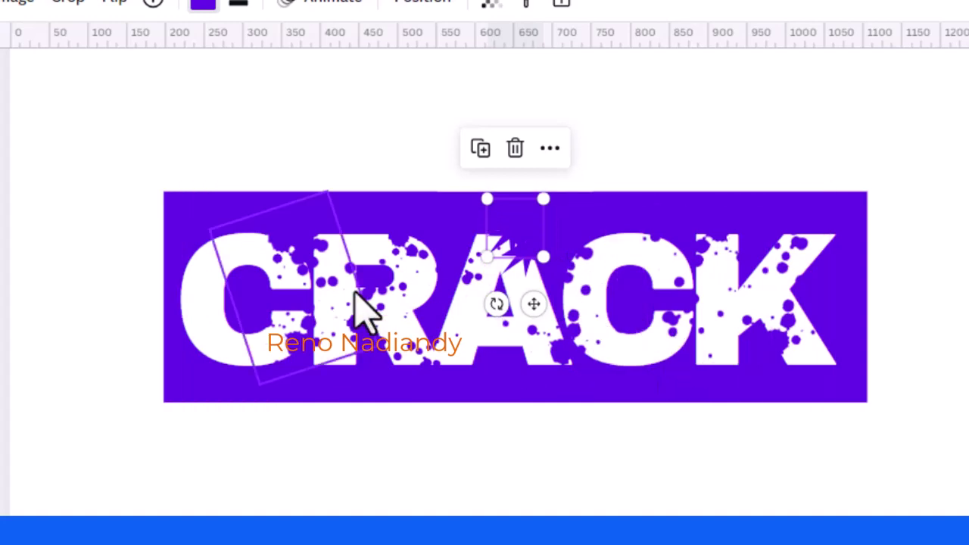
Duplicate the splatter between the first C and R, color the copy white, shrink and rotate it, and place it above R and A
left_click(307, 263)
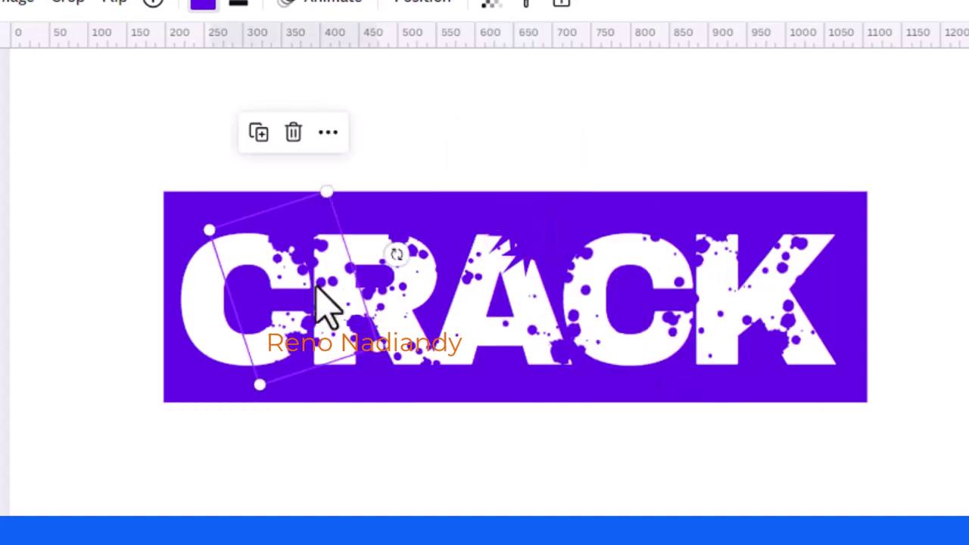
left_click(270, 145)
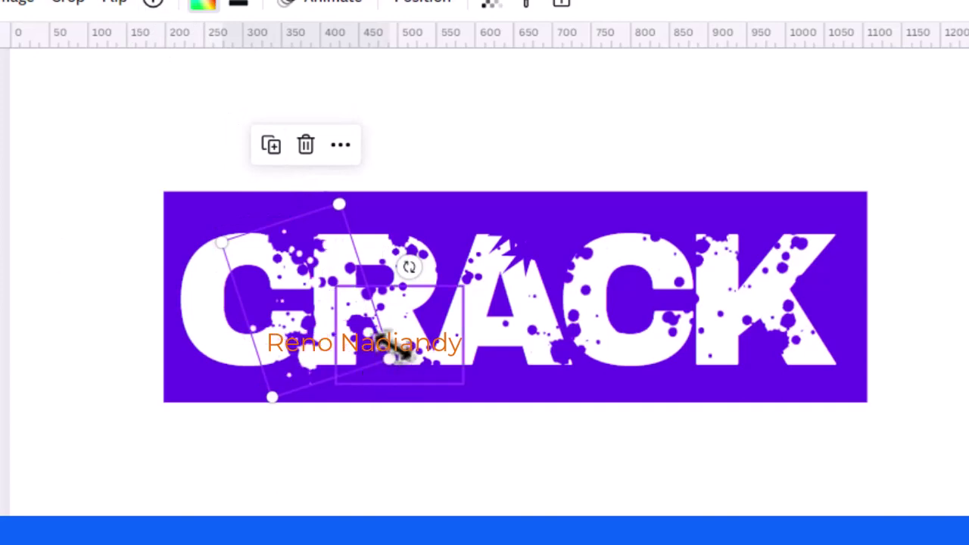
left_click_drag(273, 397, 433, 283)
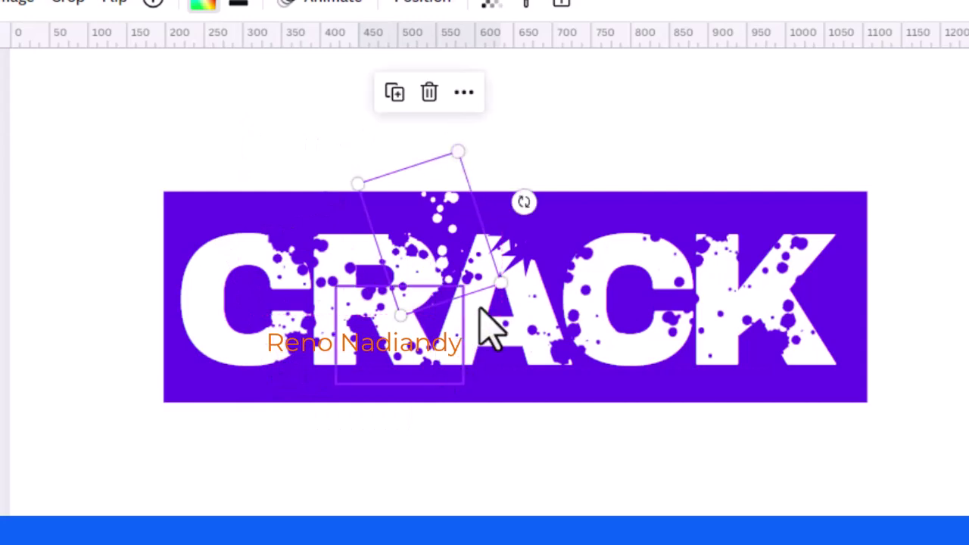
left_click_drag(522, 202, 399, 164)
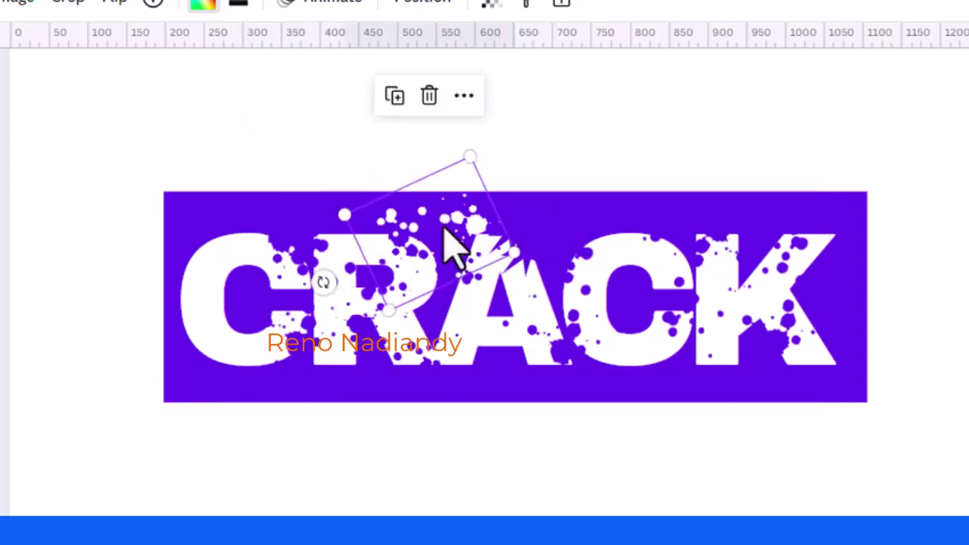
Duplicate the white splatter and place rotated copies around the top and lower edge of the second C
left_click(396, 97)
left_click_drag(602, 249, 624, 265)
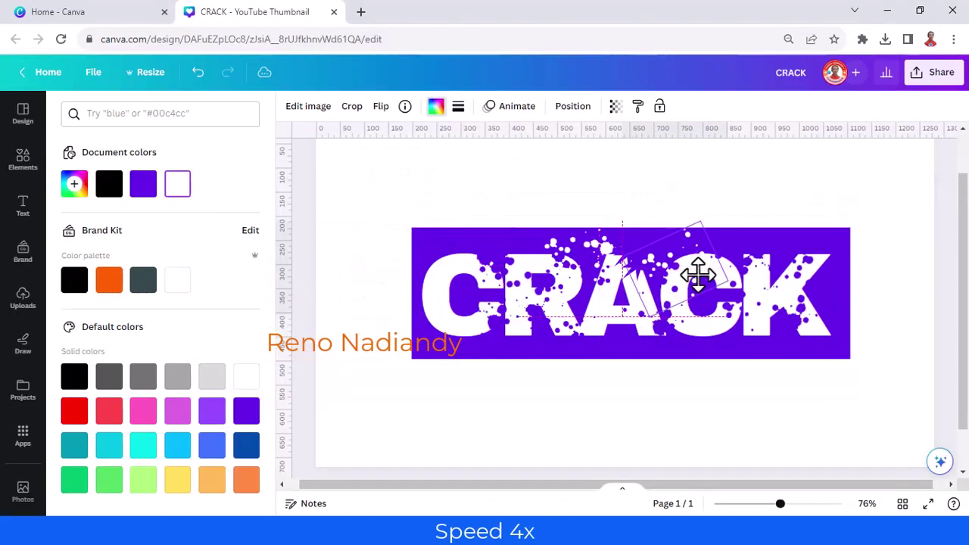
left_click_drag(759, 372, 743, 352)
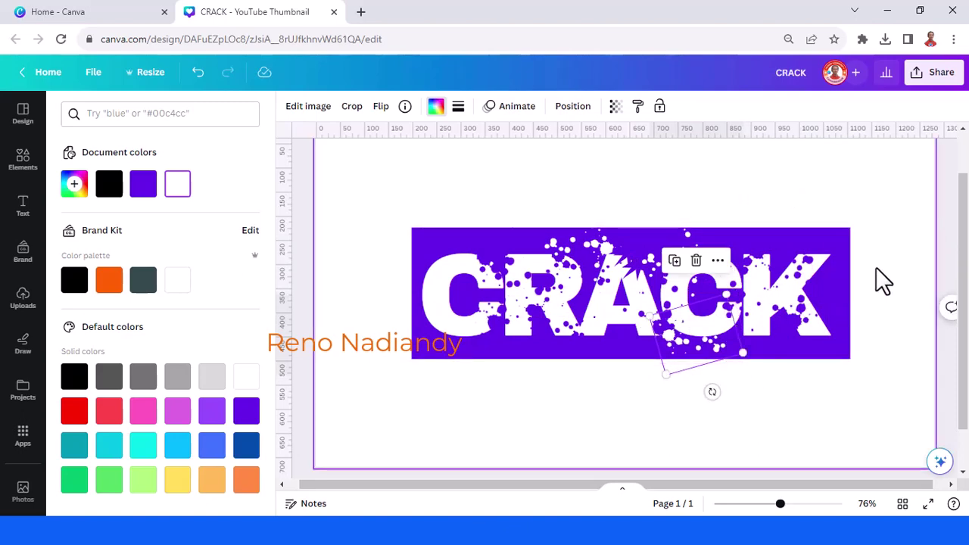
Download the design as a PNG at size 1
left_click(938, 72)
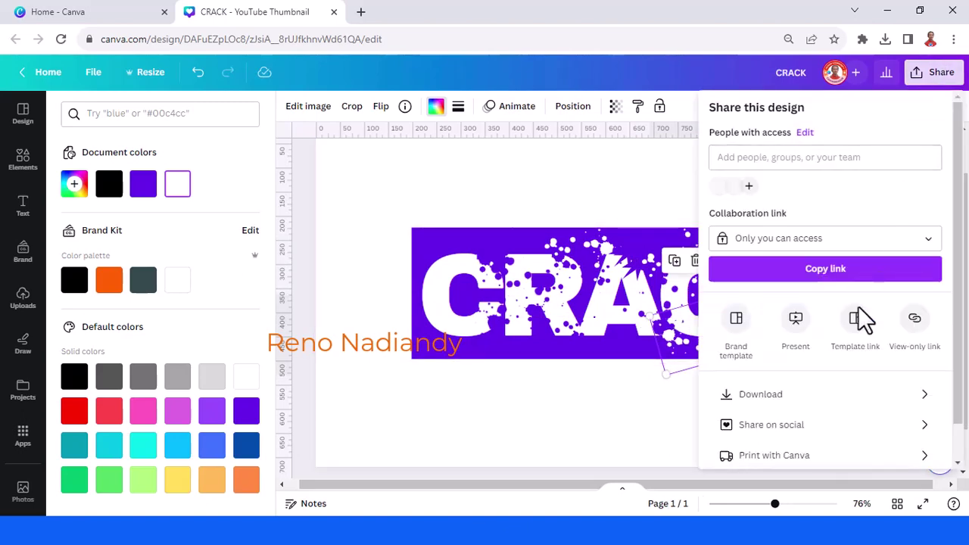
left_click(791, 398)
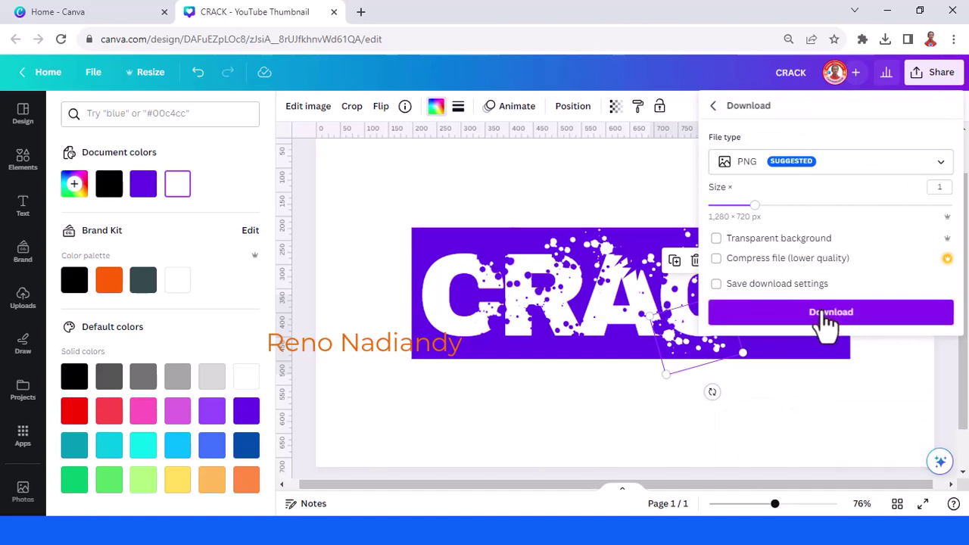
left_click(814, 321)
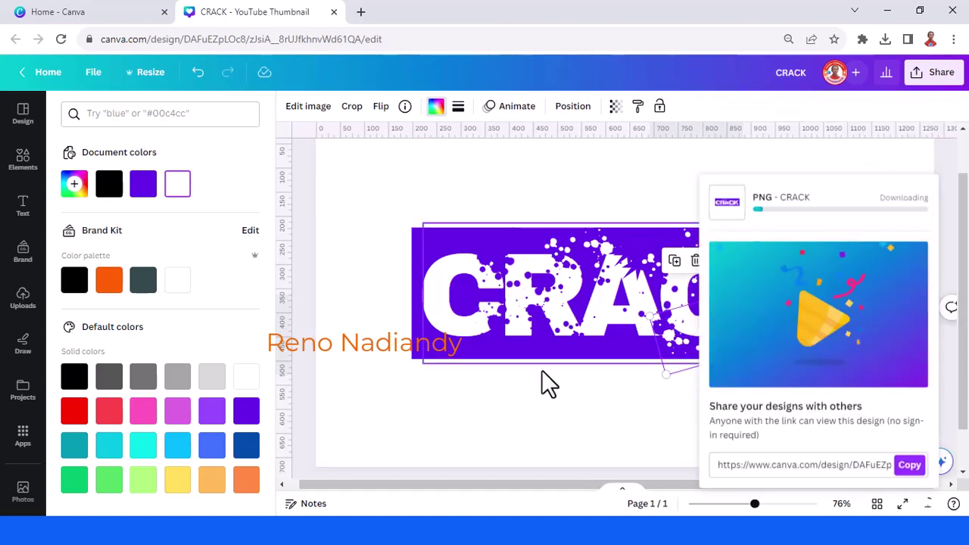
Add a second page and set its background to black
scroll(541, 369, "down", 1)
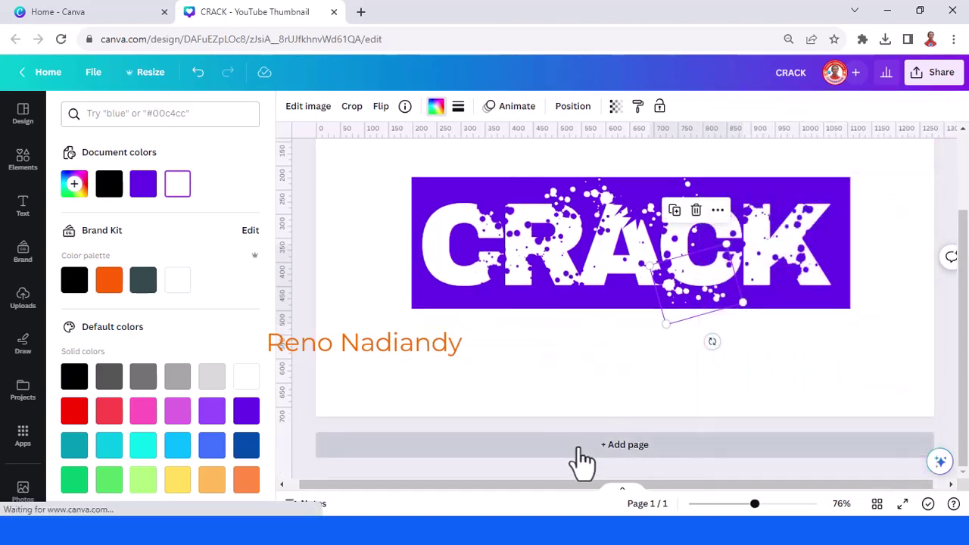
left_click(582, 451)
left_click(112, 196)
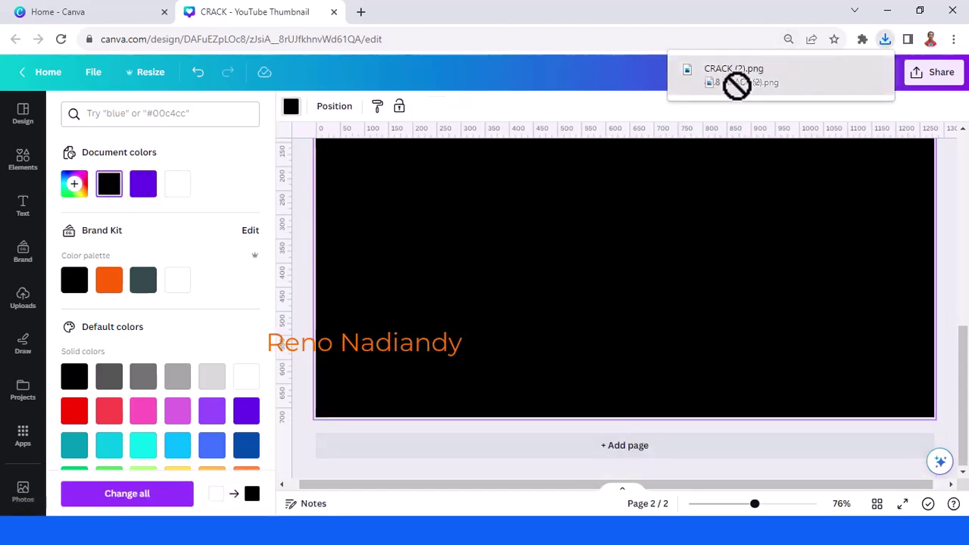
Upload the downloaded CRACK (2).png and place it on the black second page
left_click_drag(737, 85, 618, 264)
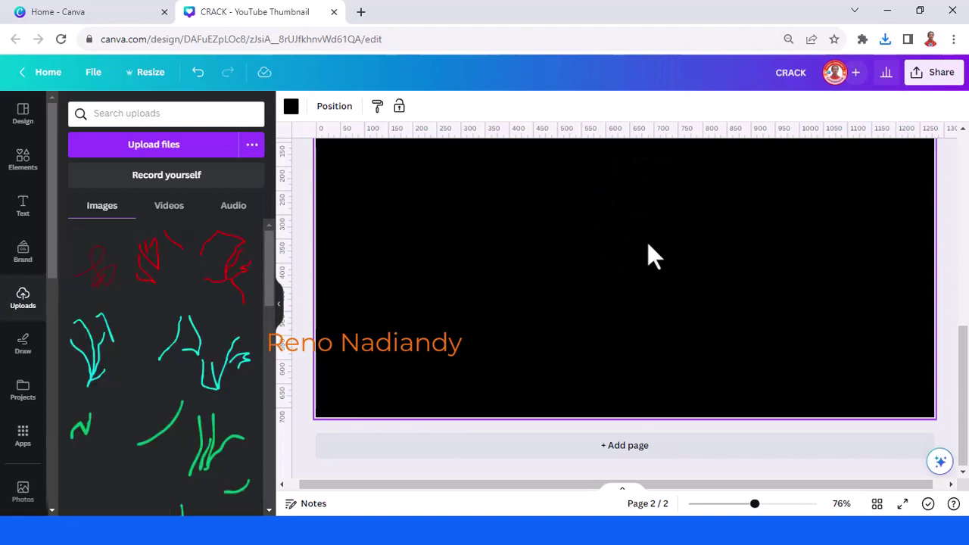
scroll(632, 250, "up", 1)
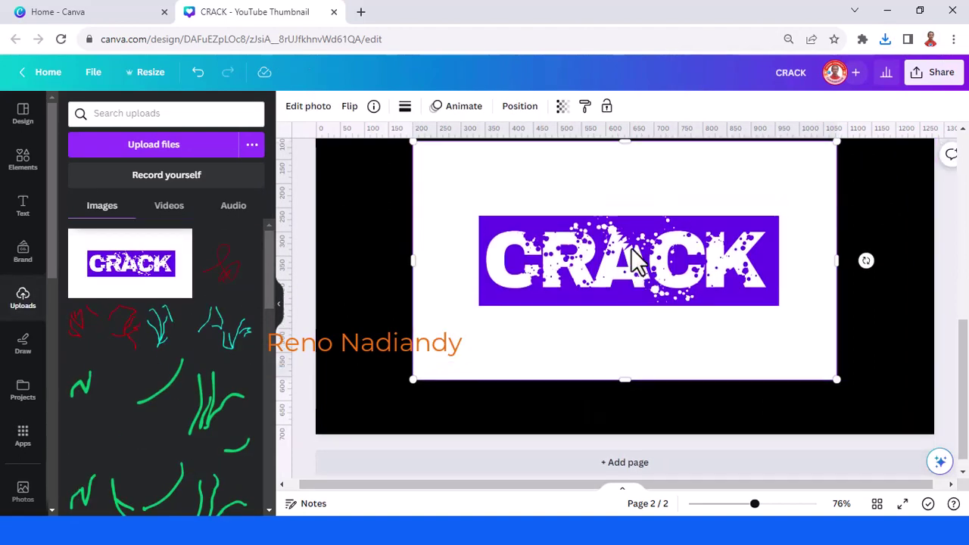
scroll(643, 280, "up", 3)
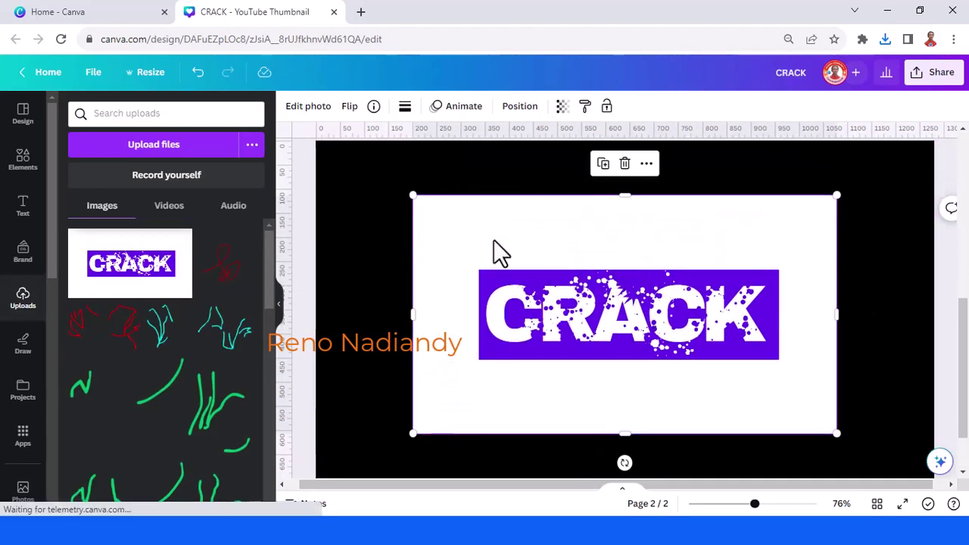
Revert the photo editing tools to the old editor for this design
left_click(302, 113)
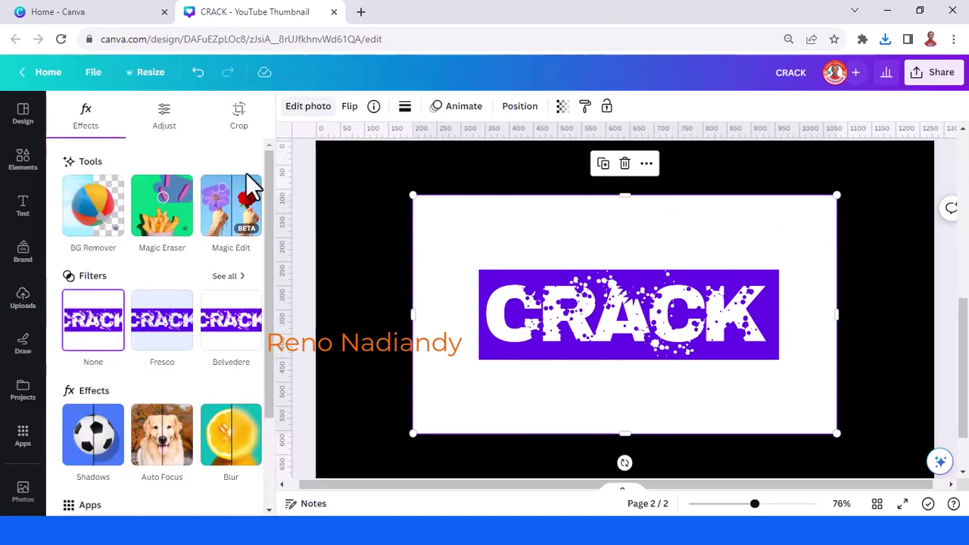
scroll(183, 253, "down", 2)
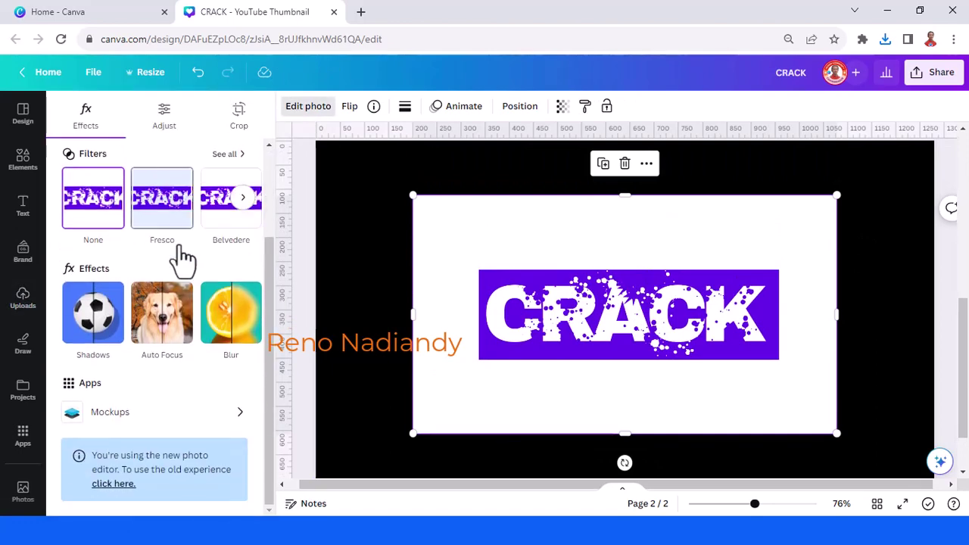
left_click(112, 488)
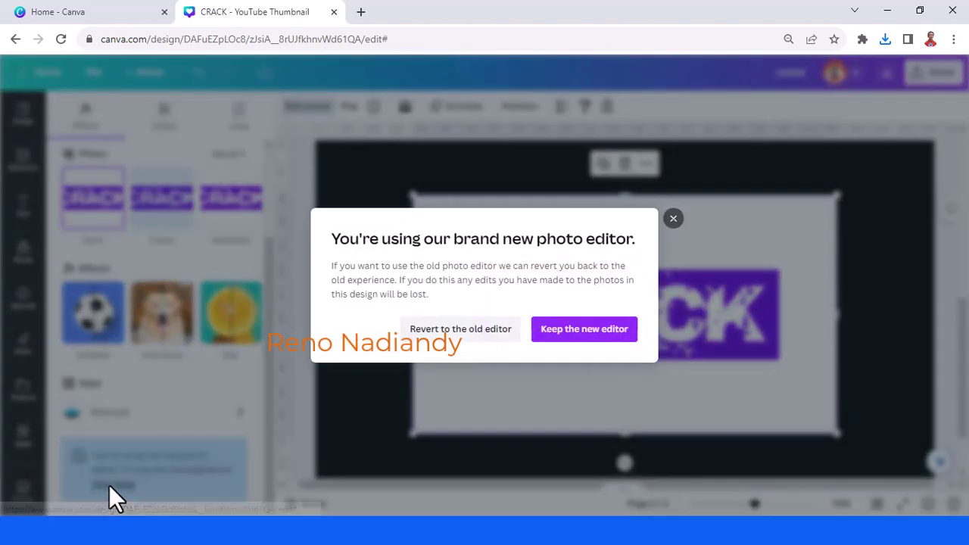
left_click(452, 332)
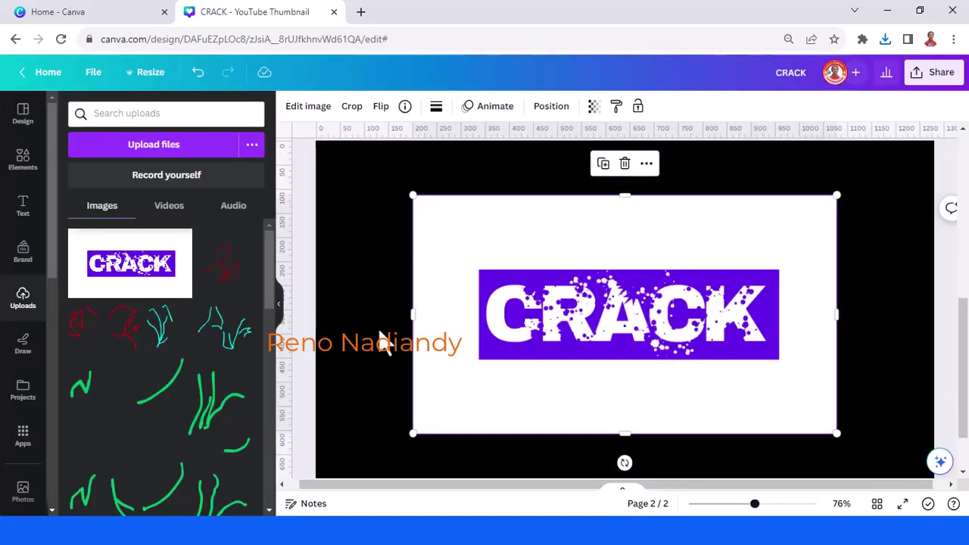
Remove the white background from the CRACK image and enlarge the image to the full width of page 2
left_click(306, 108)
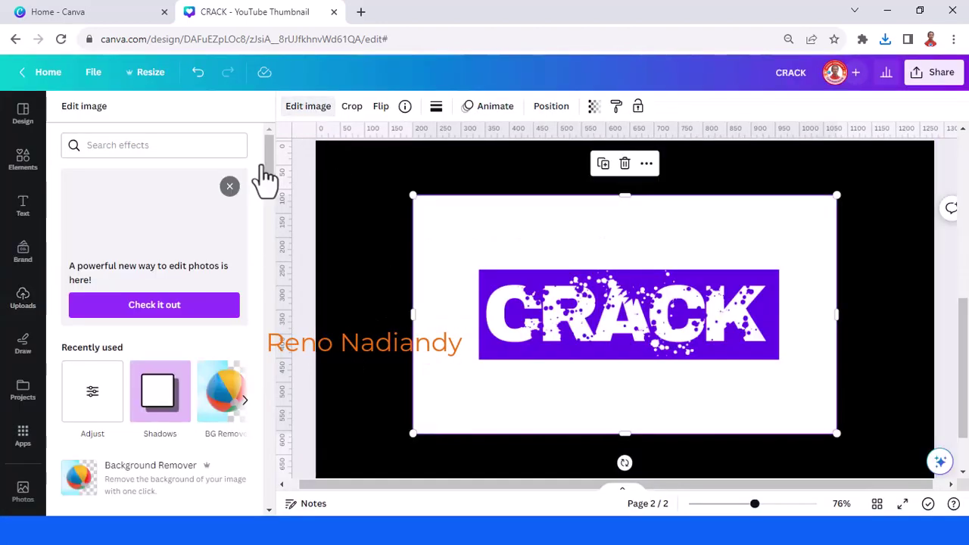
left_click(218, 415)
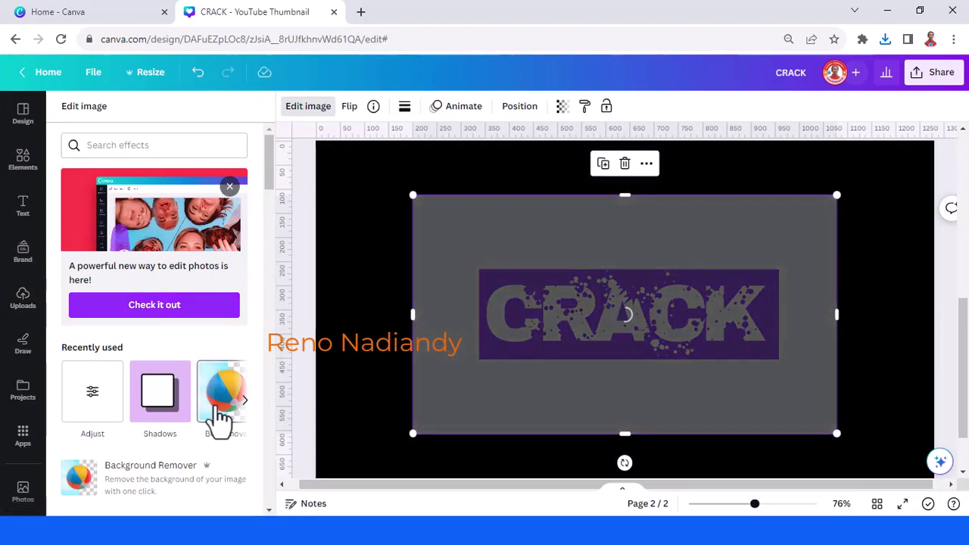
left_click(211, 500)
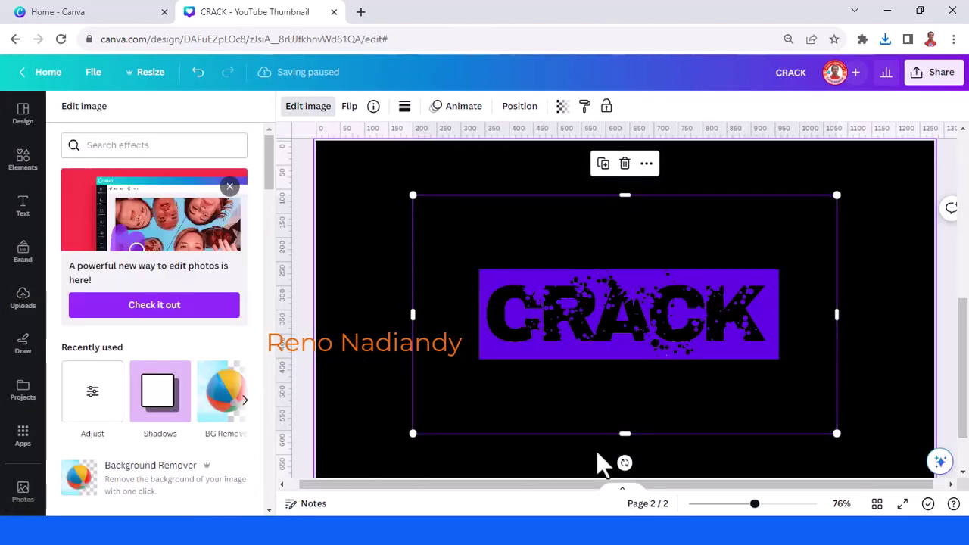
left_click(733, 504)
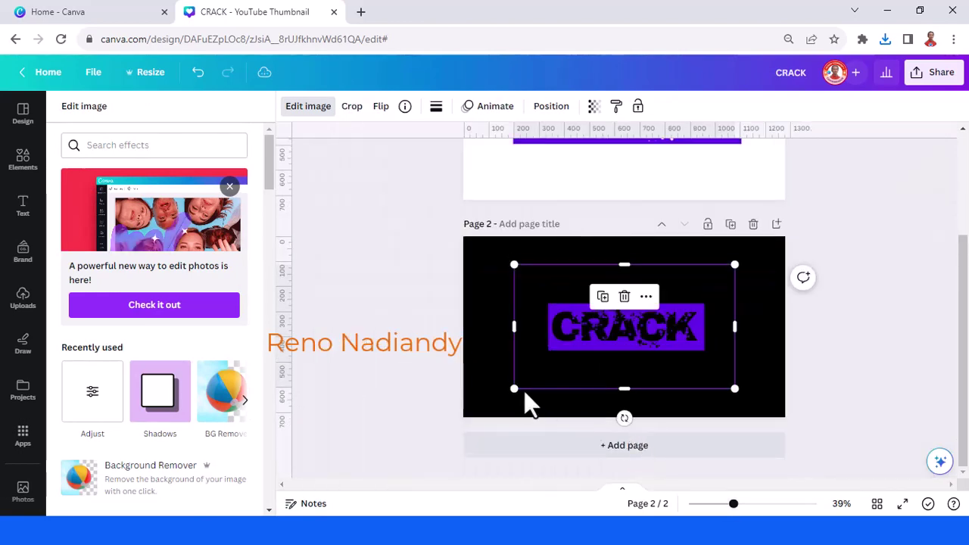
left_click_drag(611, 234, 426, 273)
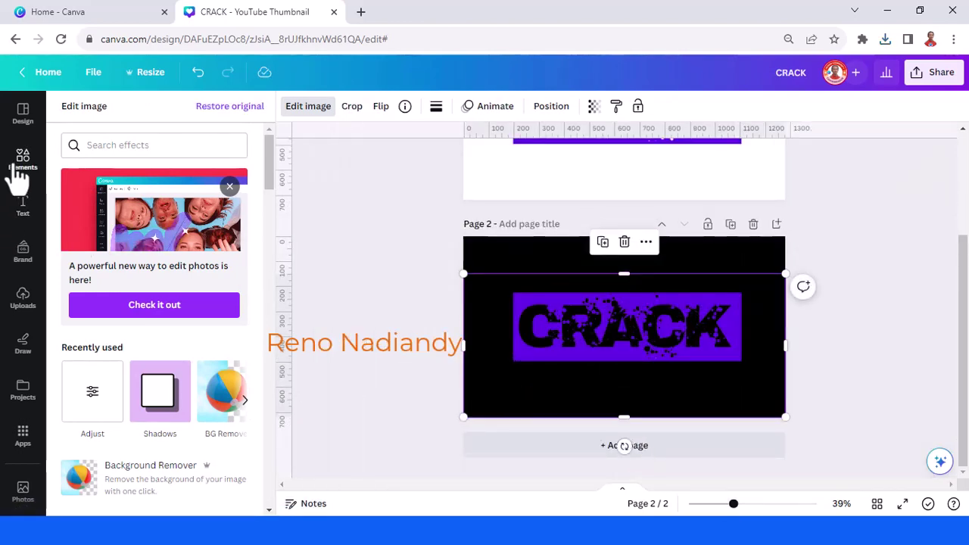
Add the recently used photo "A Stone Wall" to page 2
left_click(23, 160)
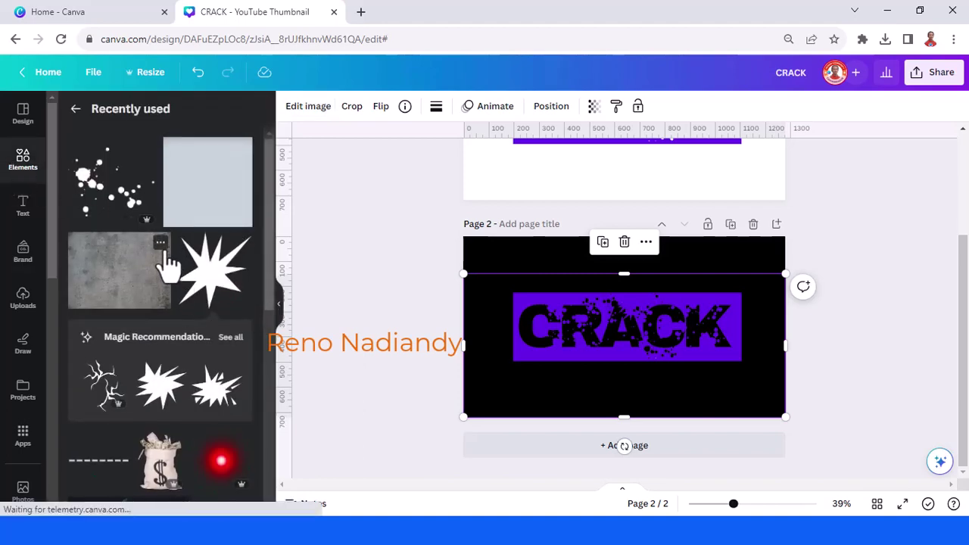
left_click(161, 244)
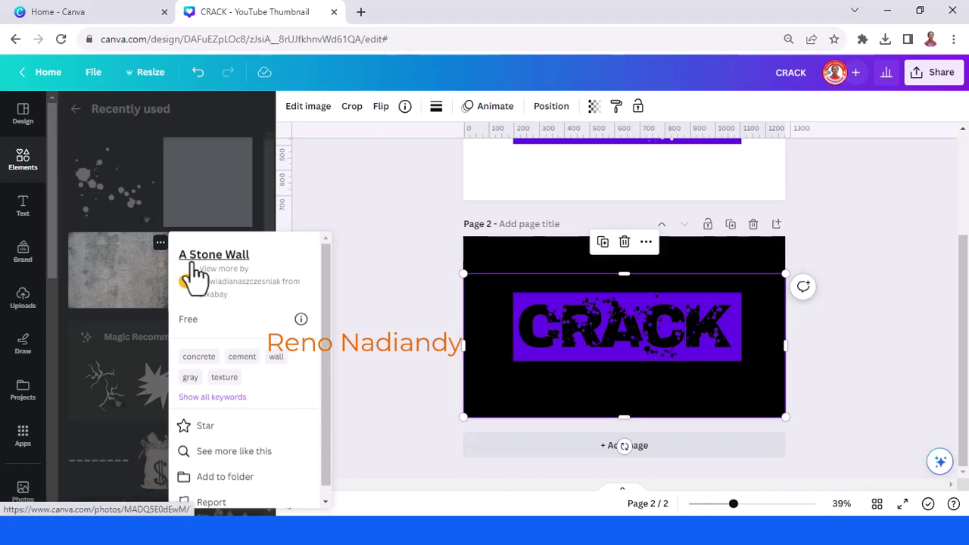
left_click(115, 275)
left_click(114, 279)
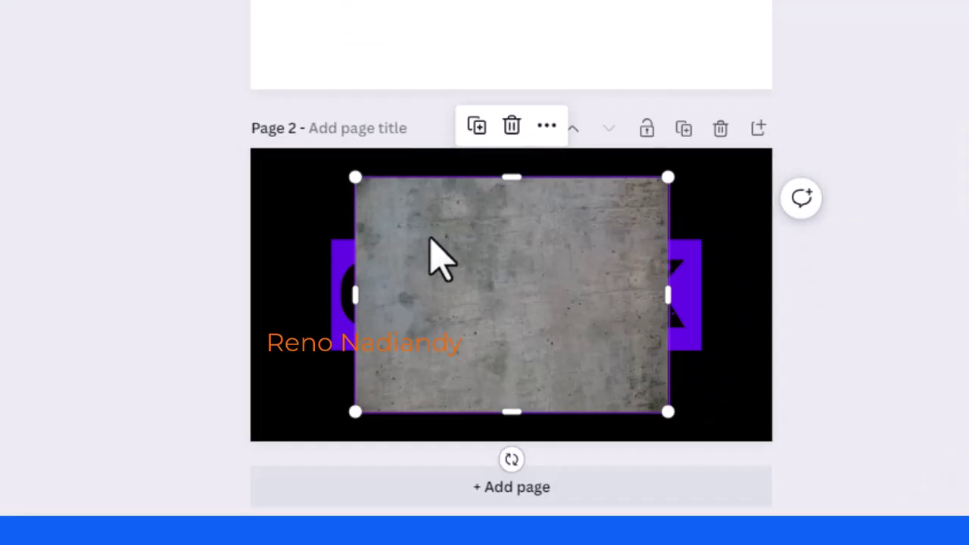
Resize and crop the stone wall photo to just cover the CRACK lettering and send it to the back
left_click_drag(576, 304, 567, 330)
left_click_drag(417, 301, 418, 303)
left_click_drag(653, 353, 691, 360)
left_click_drag(512, 476, 518, 348)
right_click(602, 327)
mouse_move(679, 251)
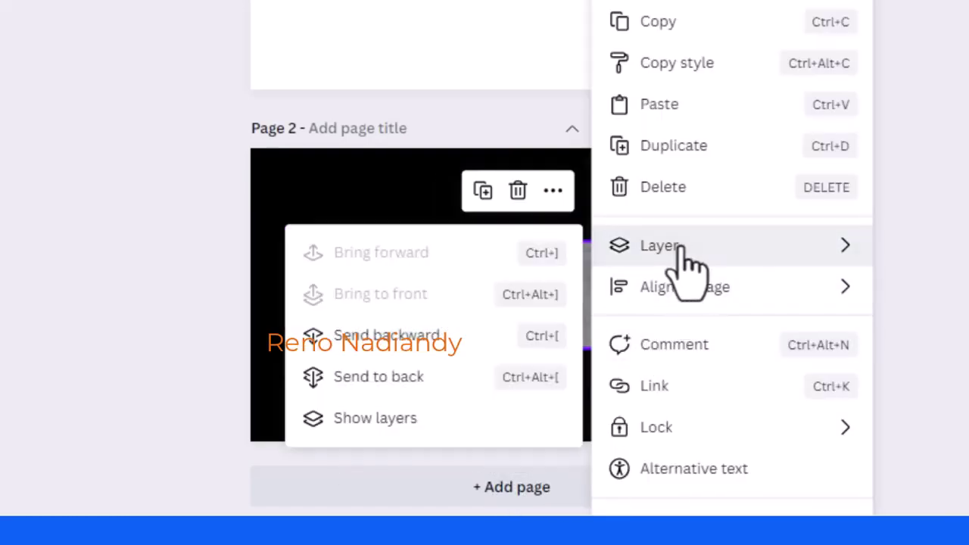
left_click(426, 379)
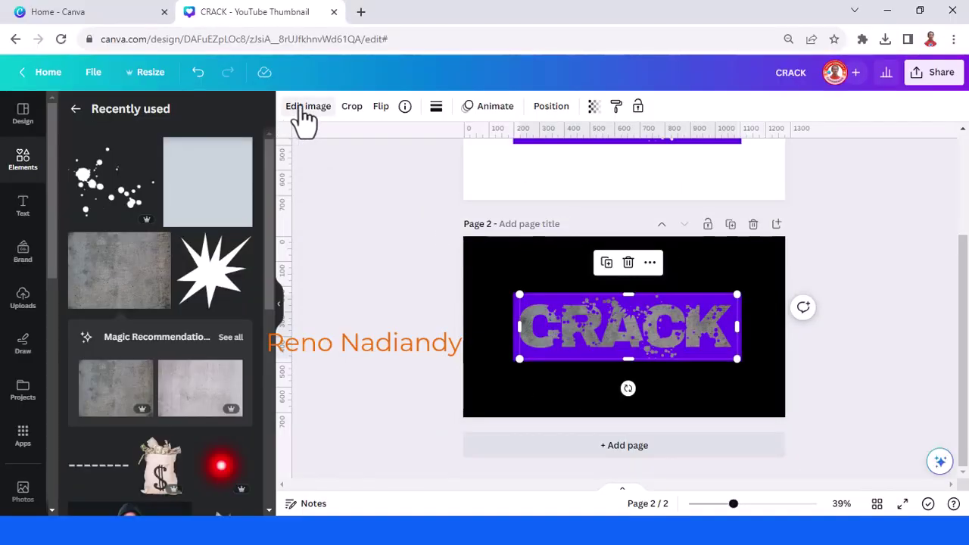
Adjust the stone wall photo to a brightness of -14 and a blur of -42
left_click(308, 110)
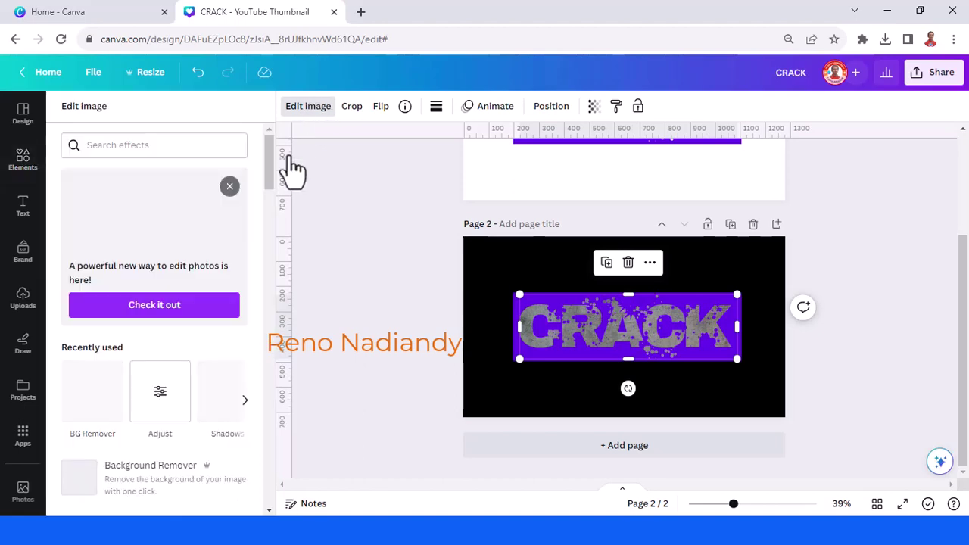
left_click(160, 393)
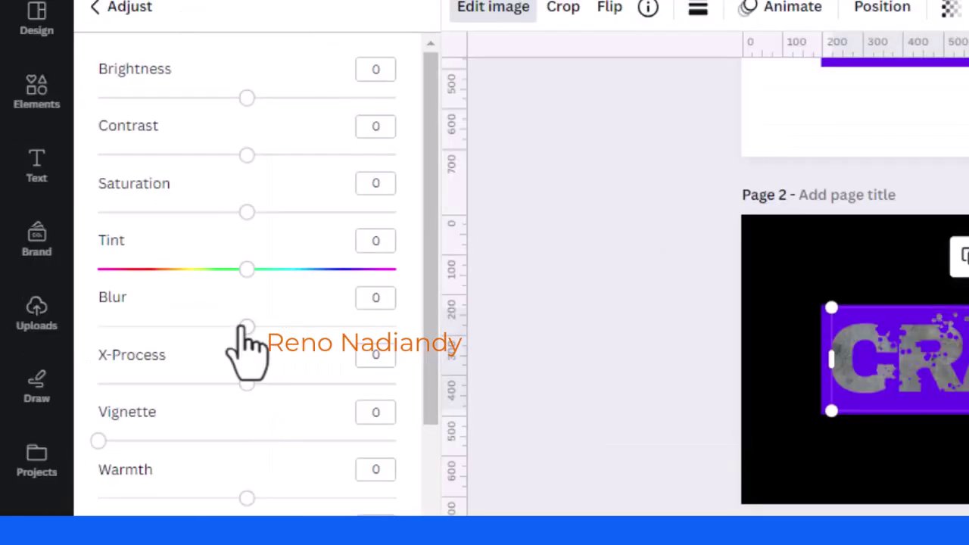
left_click_drag(247, 327, 210, 327)
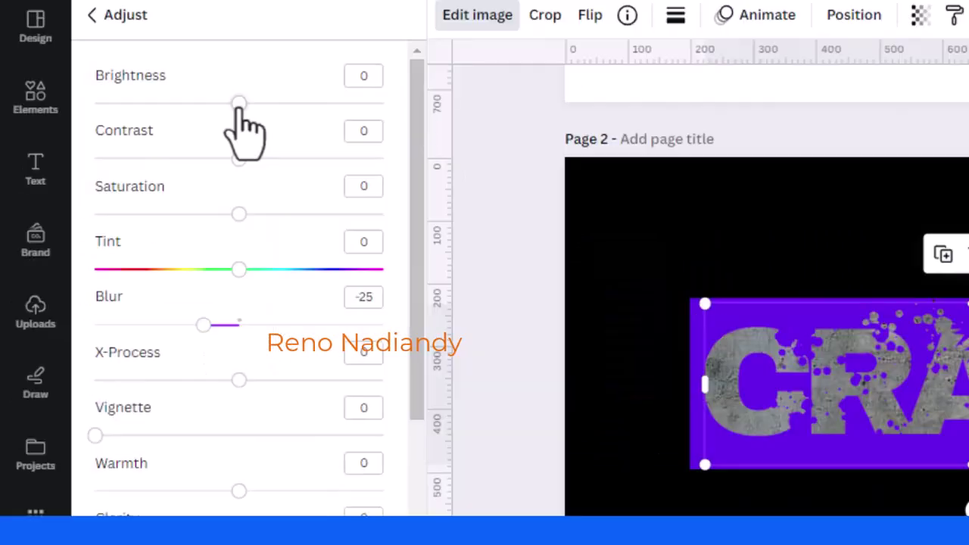
left_click_drag(154, 163, 141, 164)
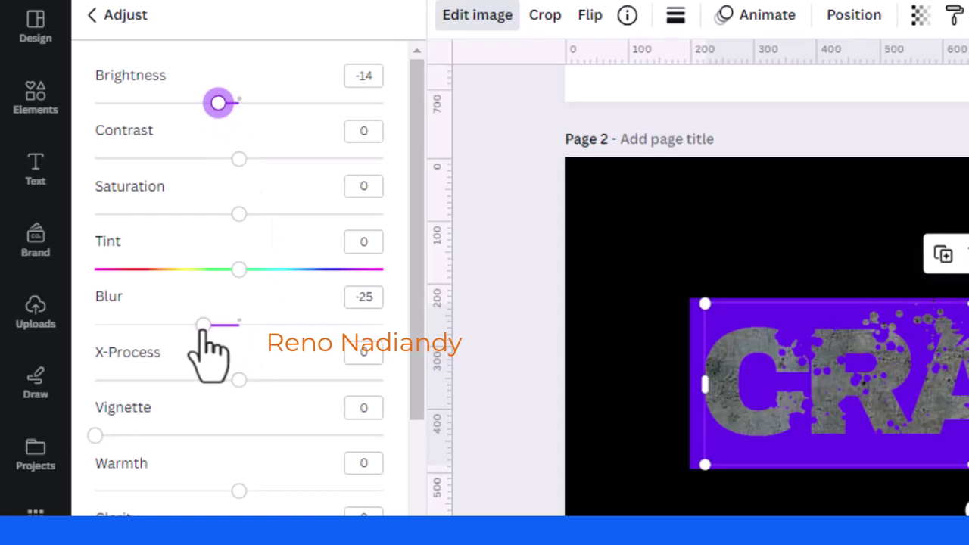
left_click_drag(203, 326, 179, 326)
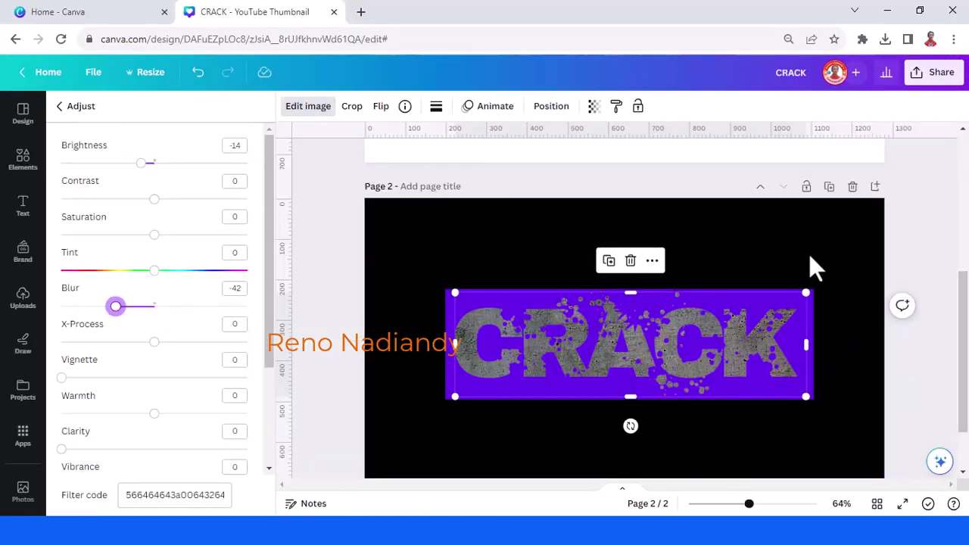
Set page 2's background to the document's purple and download only that page as a PNG at size 1
left_click(808, 229)
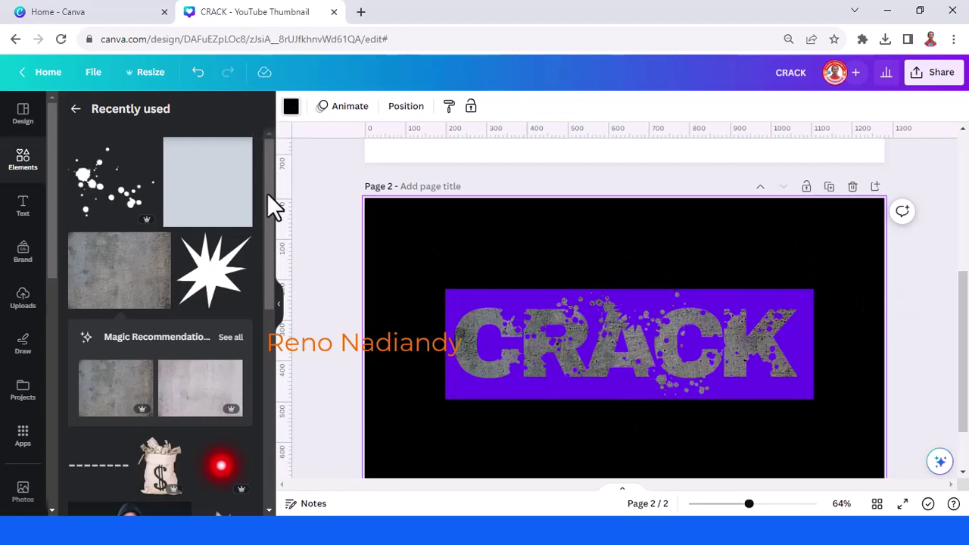
left_click(143, 184)
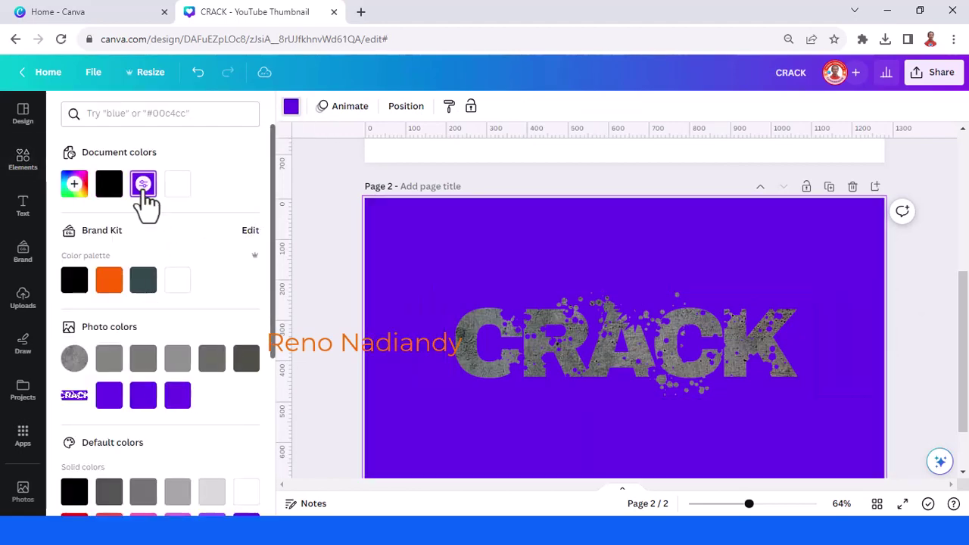
left_click(941, 76)
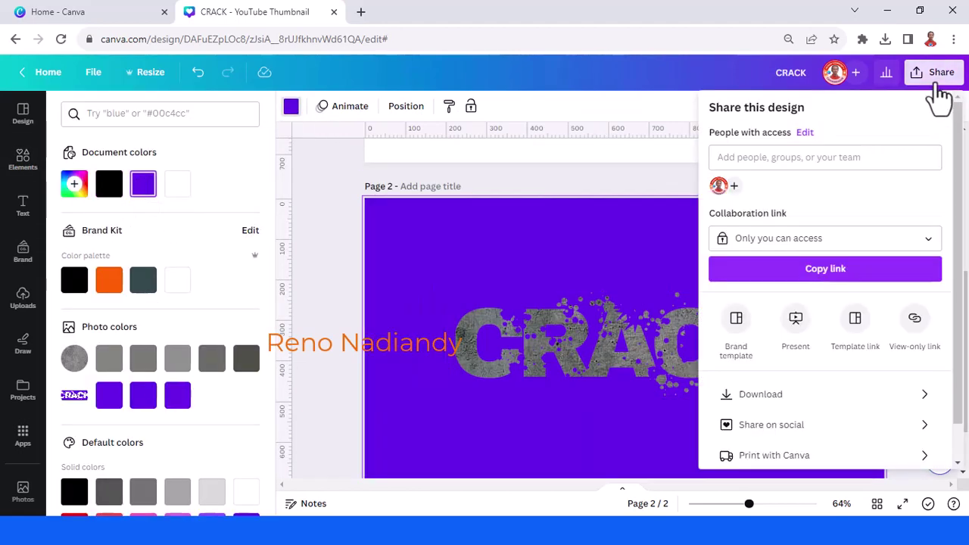
left_click(817, 409)
left_click(943, 306)
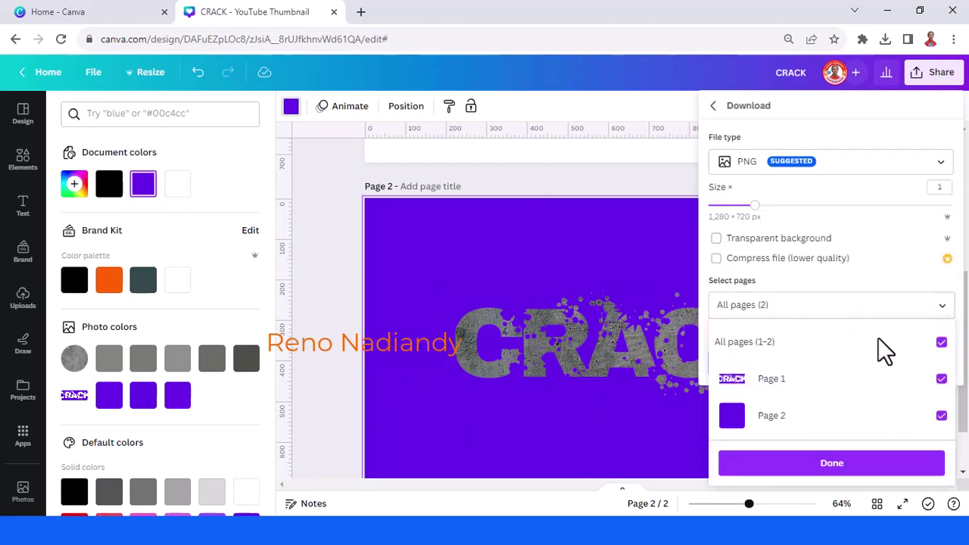
left_click(858, 396)
left_click(841, 463)
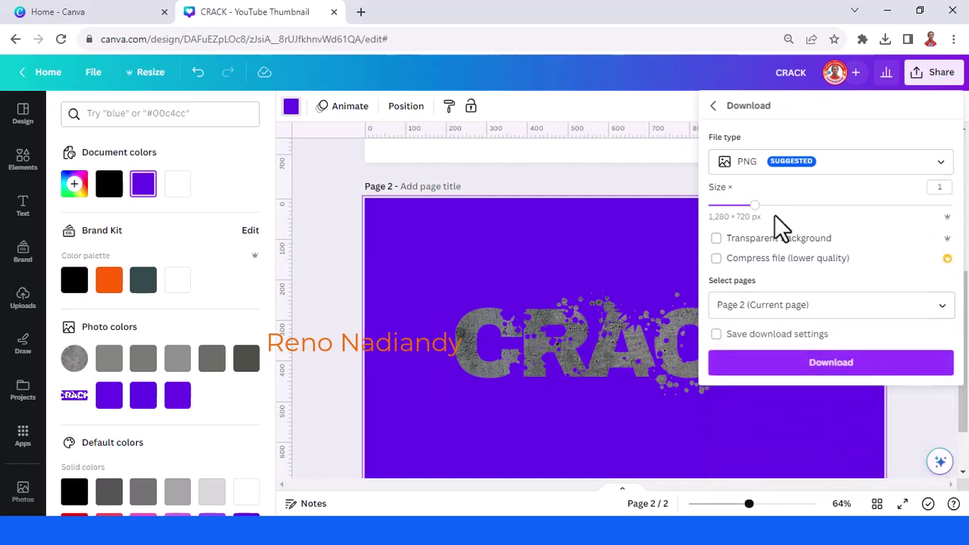
left_click(810, 364)
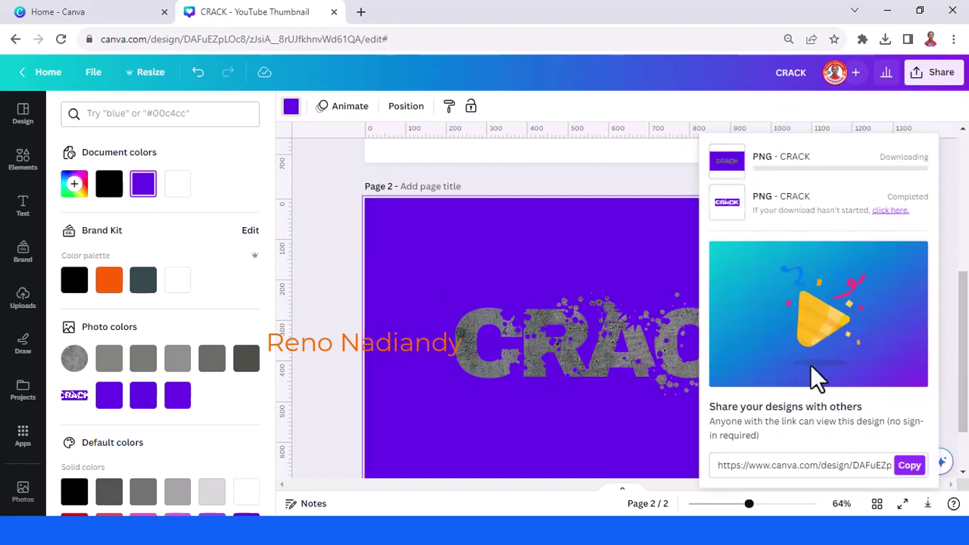
Add a third page with a white background and place the downloaded CRACK (3).png on it
scroll(470, 348, "down", 1)
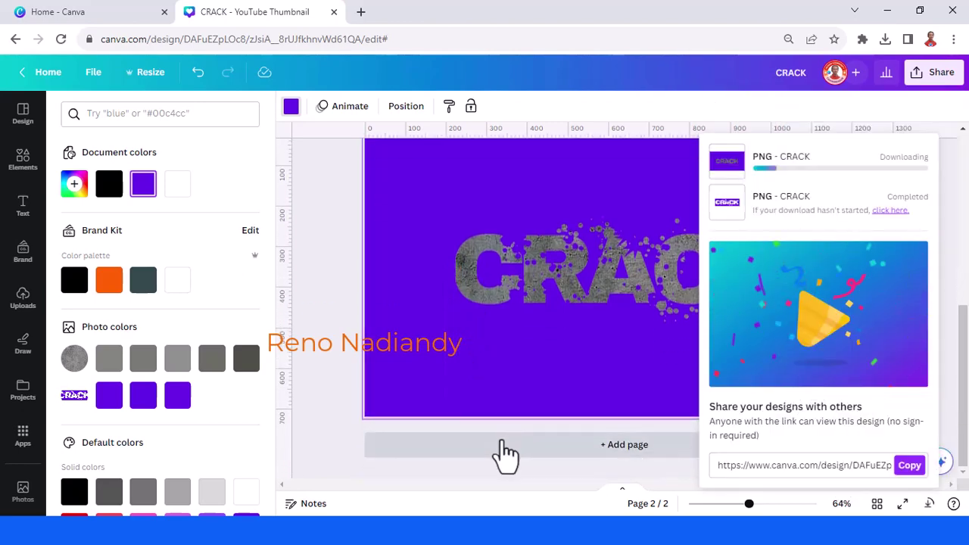
left_click(502, 455)
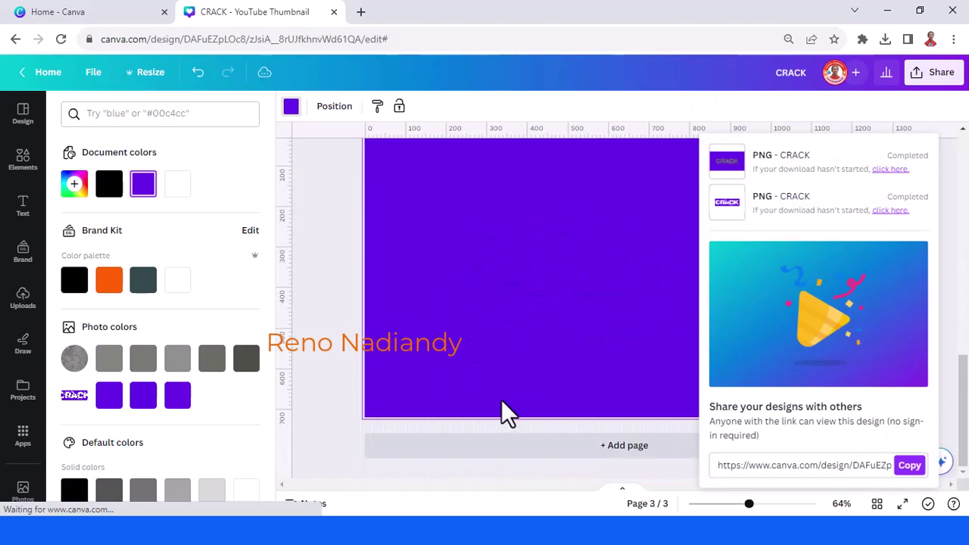
left_click(177, 184)
left_click(884, 39)
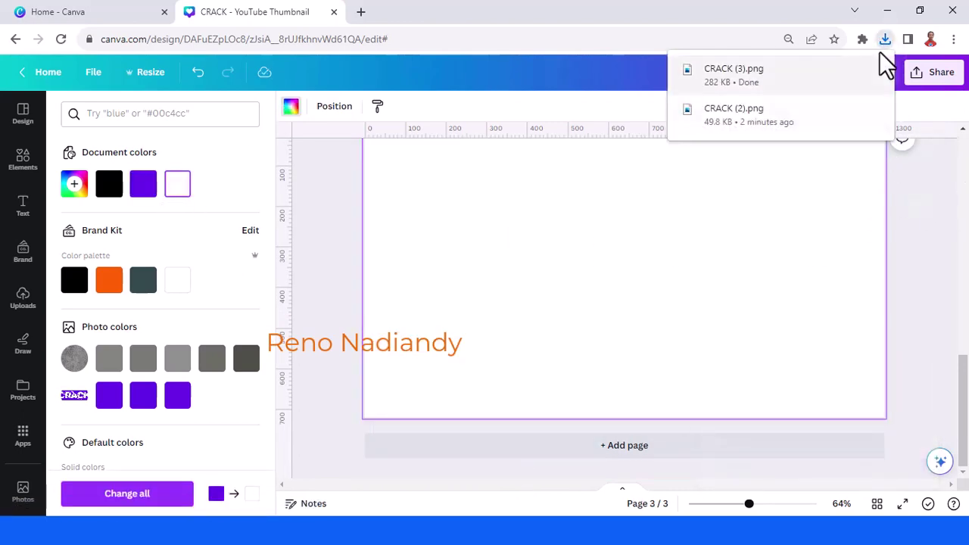
left_click_drag(833, 82, 637, 293)
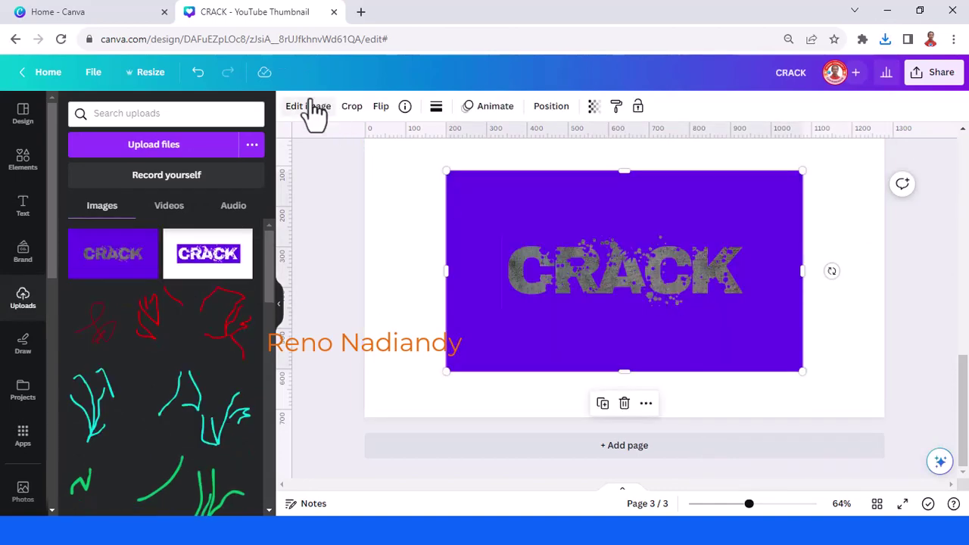
Remove the purple background from the CRACK image on page 3, erase leftover specks in the letters at brush size 3, and apply
left_click(309, 107)
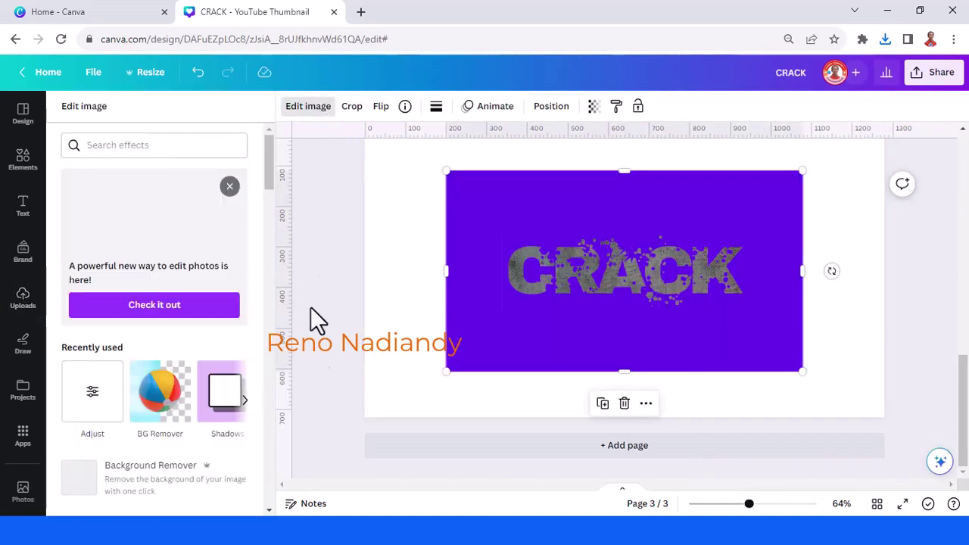
left_click(160, 395)
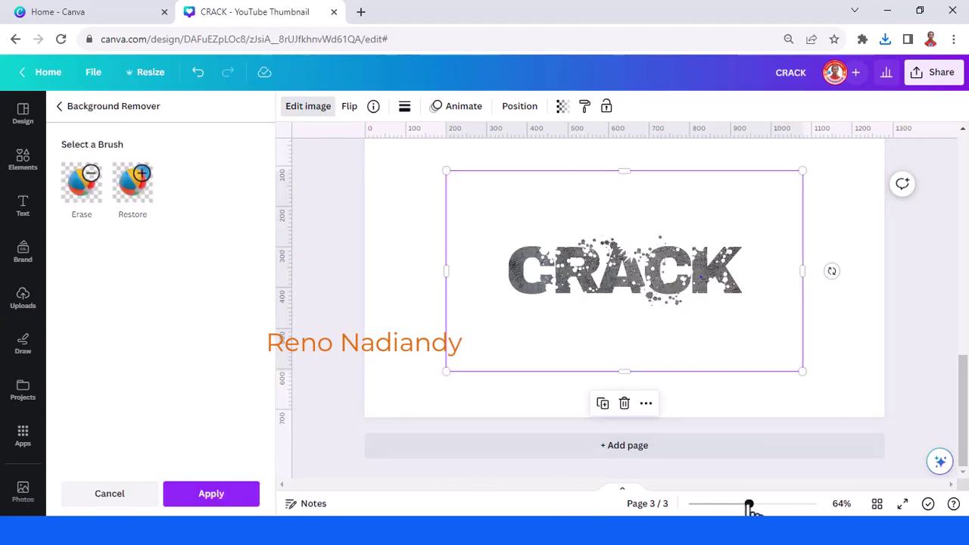
left_click_drag(749, 506, 778, 505)
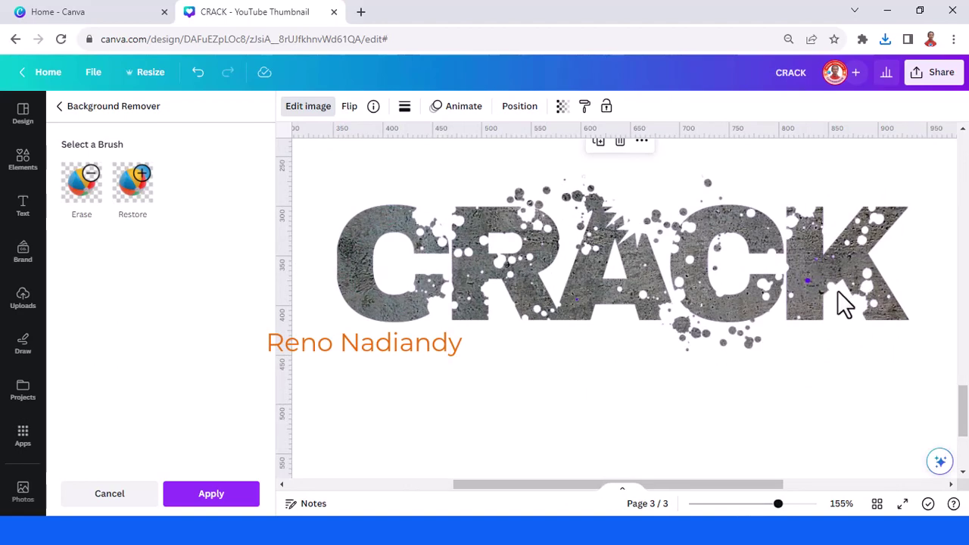
left_click(82, 183)
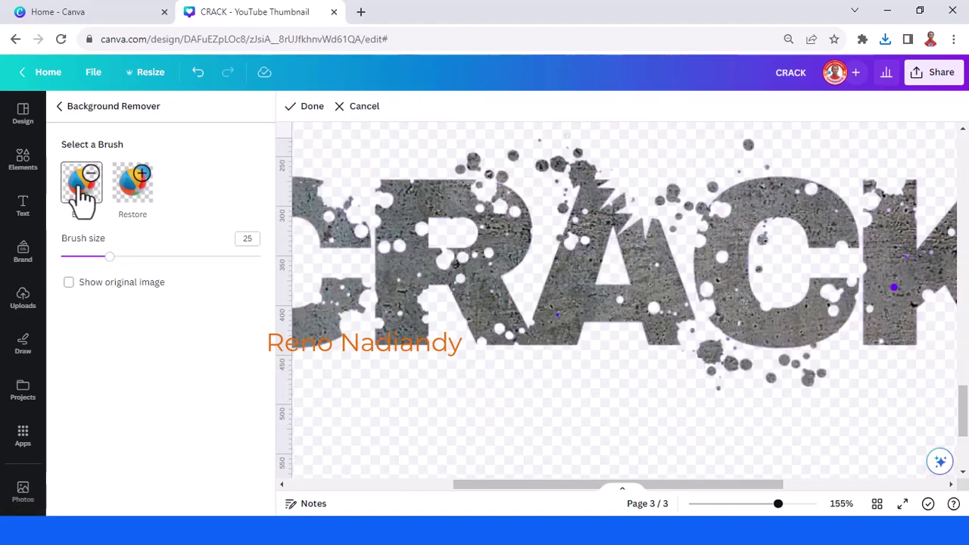
left_click(67, 258)
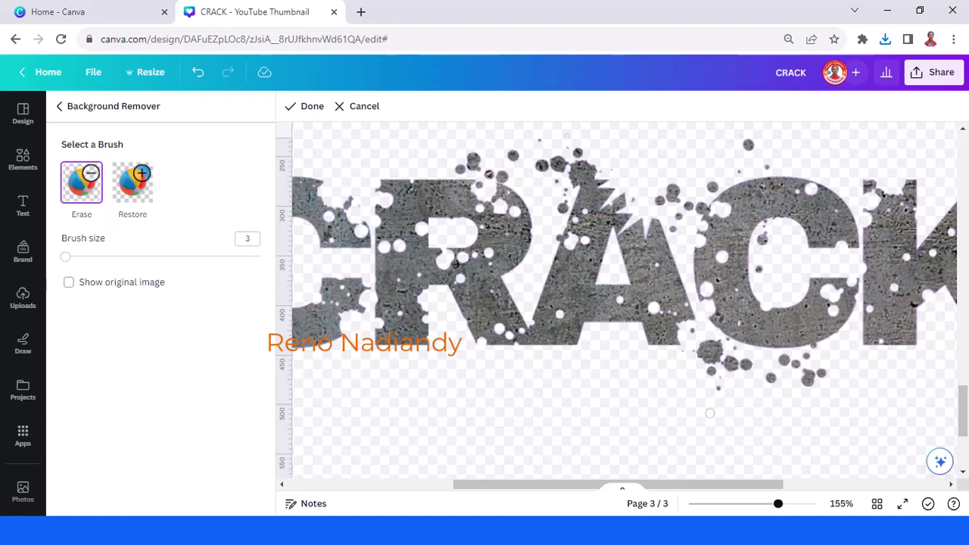
left_click_drag(728, 488, 608, 486)
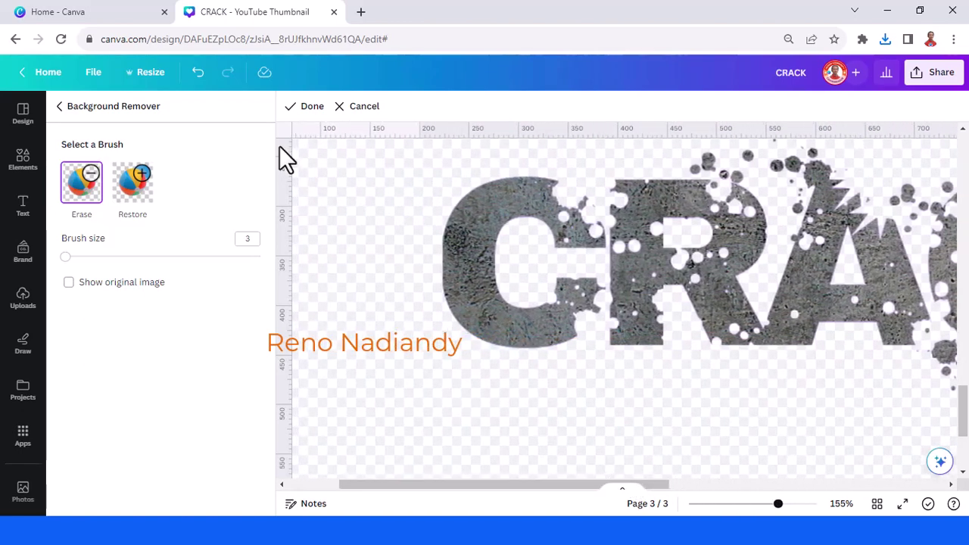
left_click(311, 110)
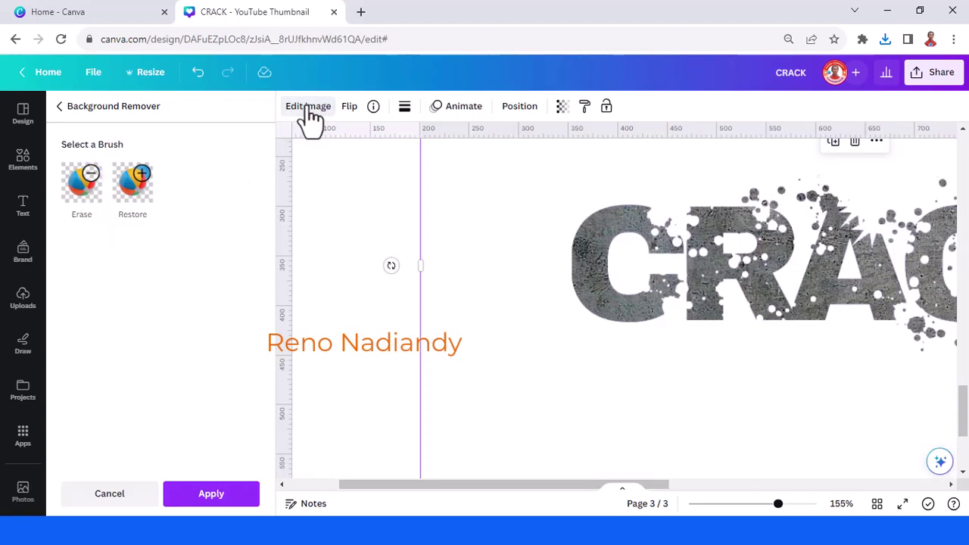
left_click(233, 502)
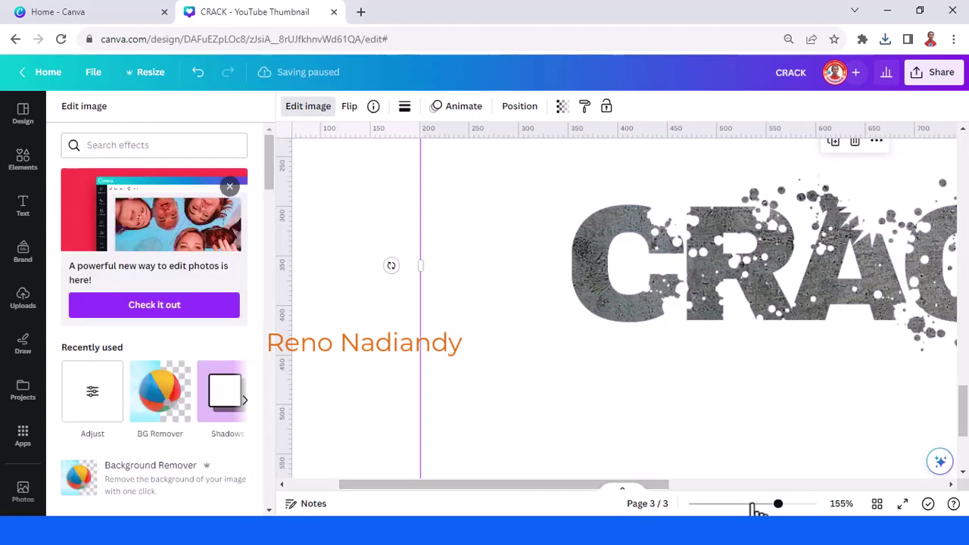
Add the recently used concrete wall photo to page 3 and set it as the page background
left_click(757, 504)
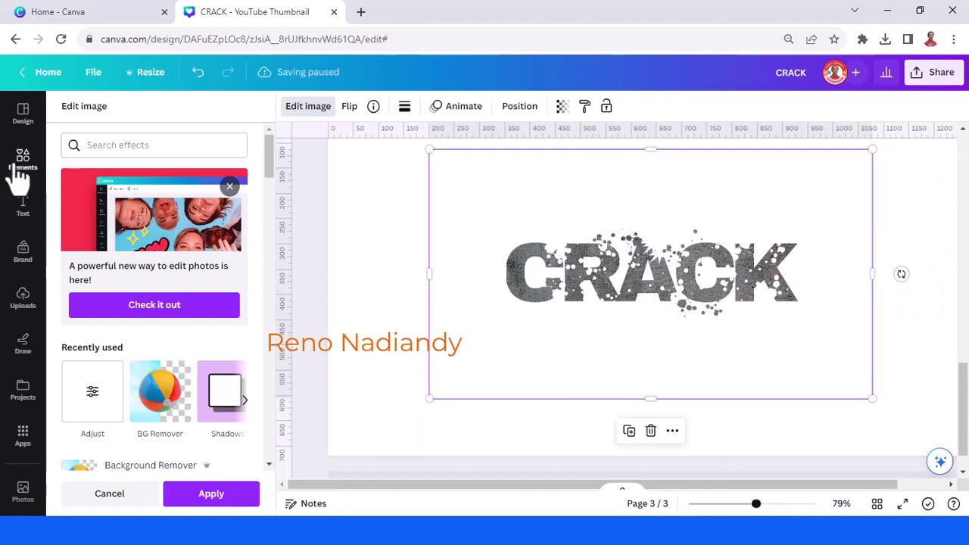
left_click(20, 172)
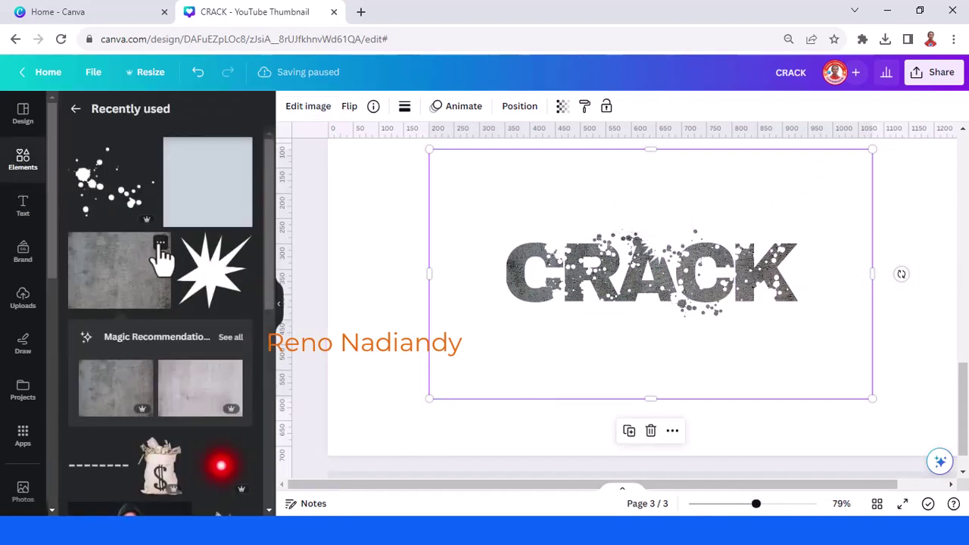
left_click(161, 242)
left_click(126, 269)
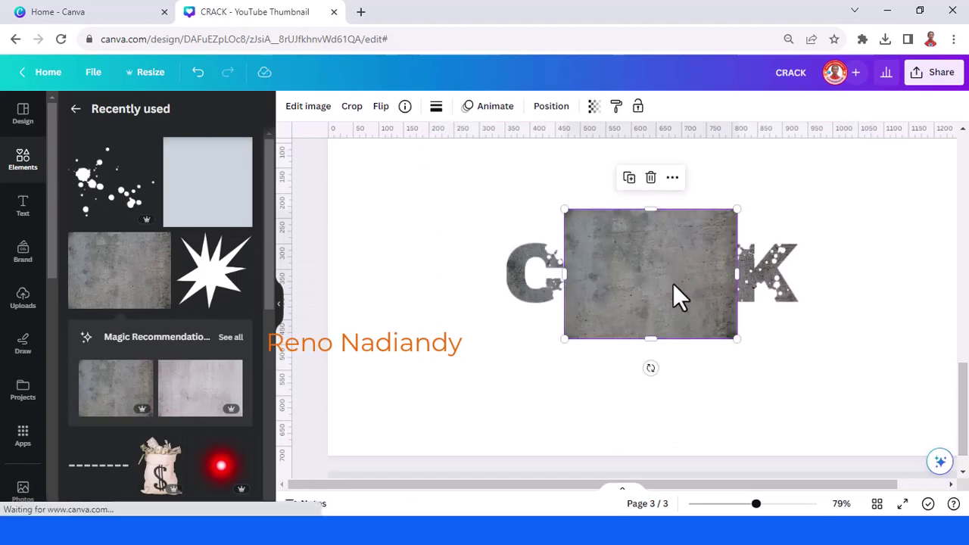
right_click(673, 284)
left_click(749, 468)
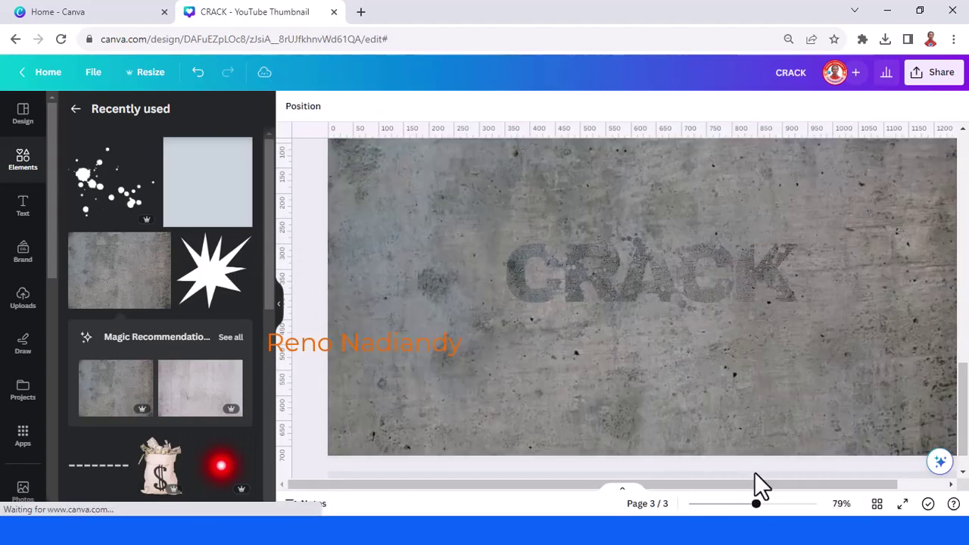
Enlarge the CRACK image proportionally beyond the page edges and centre it over the concrete background
left_click(732, 505)
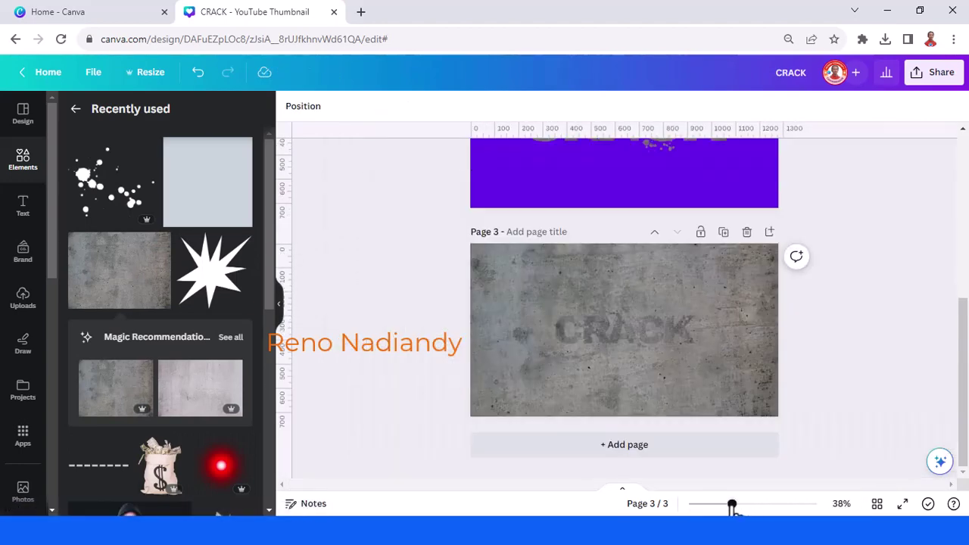
left_click(609, 339)
left_click_drag(518, 391, 443, 430)
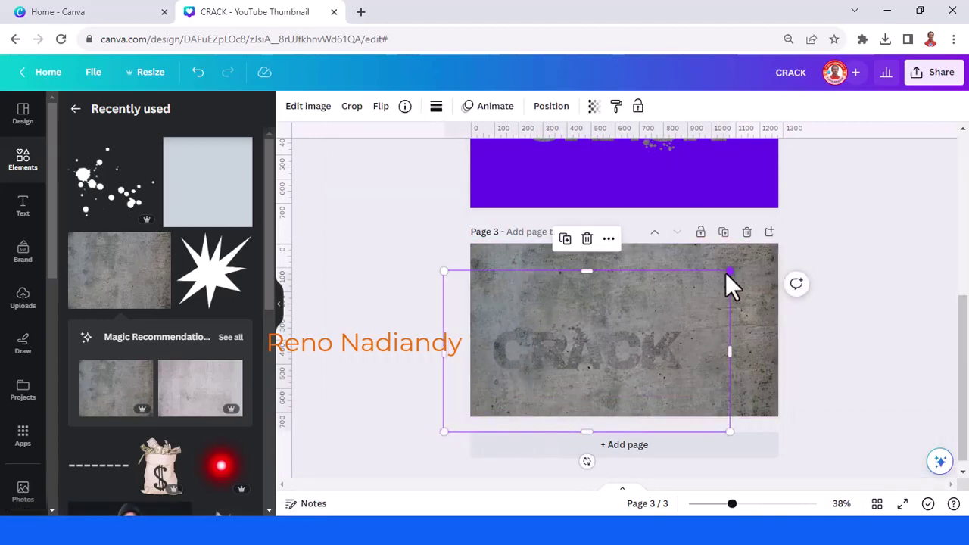
left_click_drag(725, 272, 813, 225)
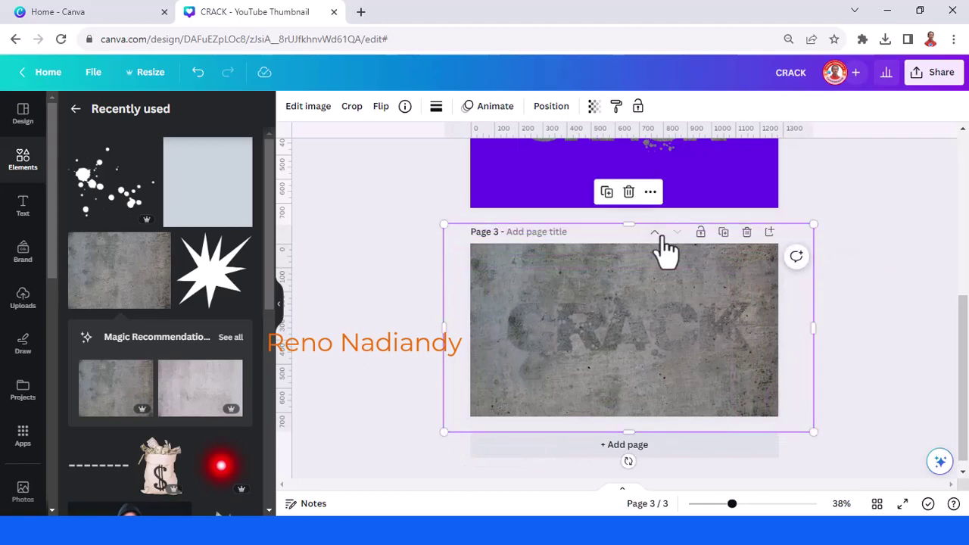
left_click_drag(661, 345, 663, 335)
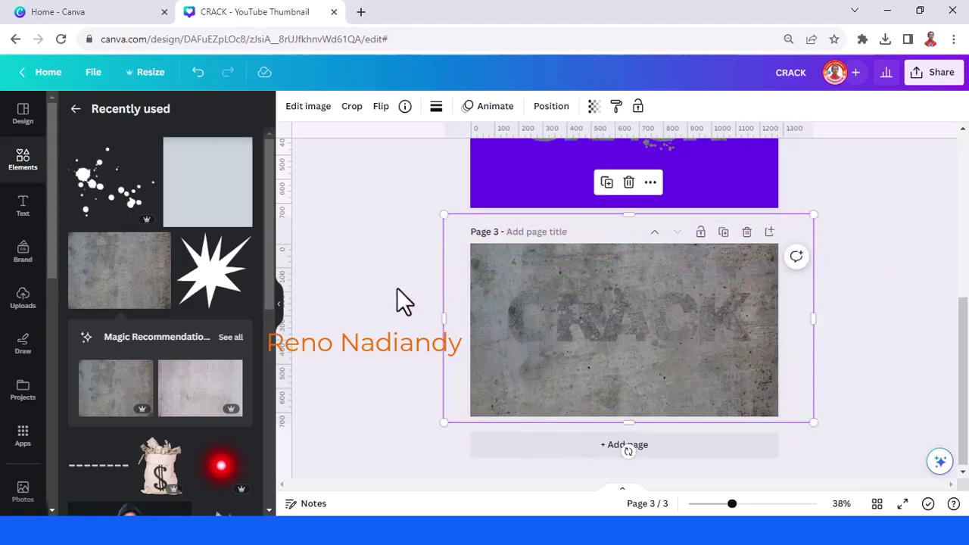
Give the CRACK image a Drop shadow with its direction set to Bottom
left_click(308, 110)
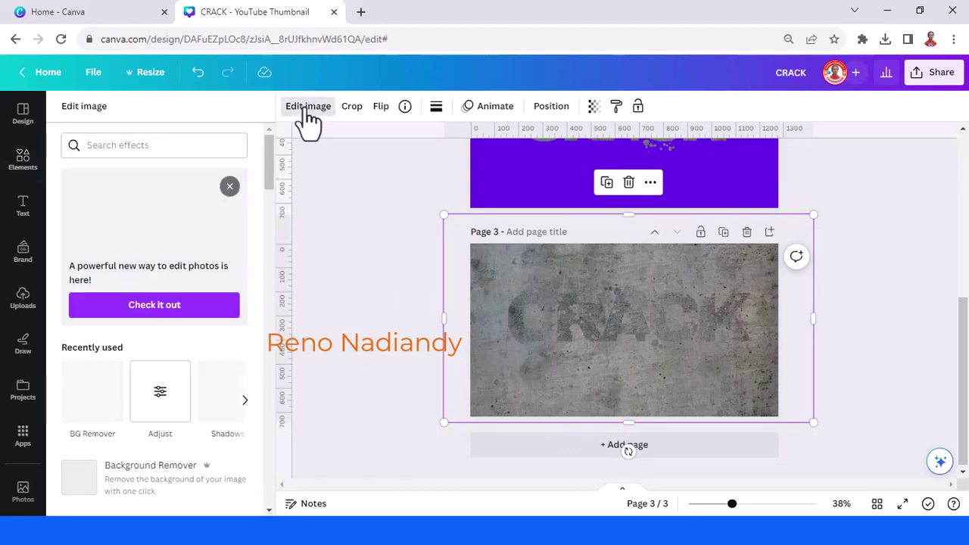
left_click(222, 405)
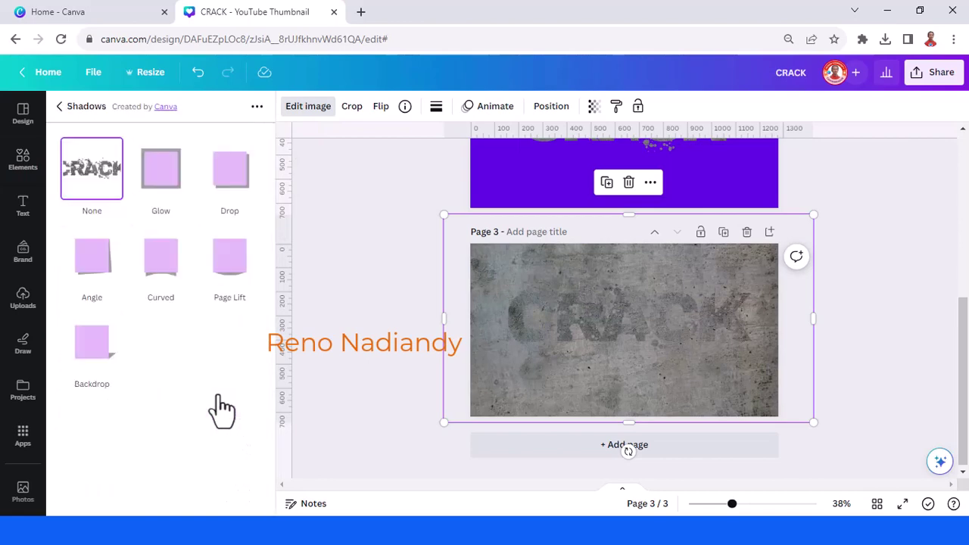
left_click(231, 180)
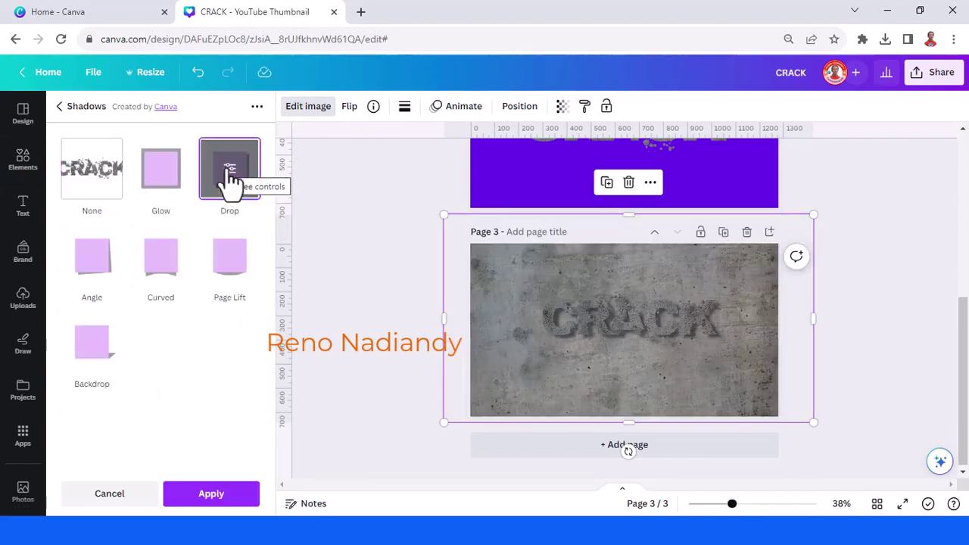
left_click(228, 168)
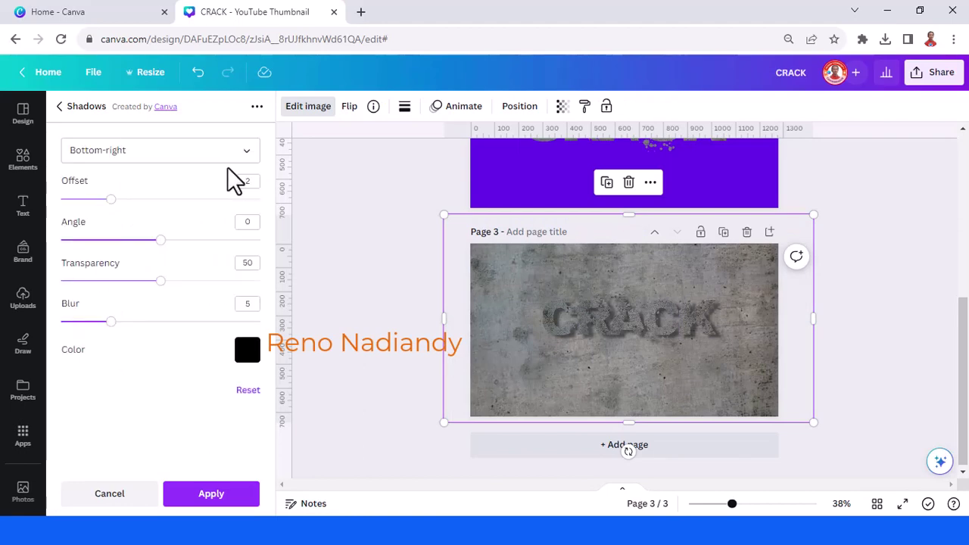
left_click(157, 156)
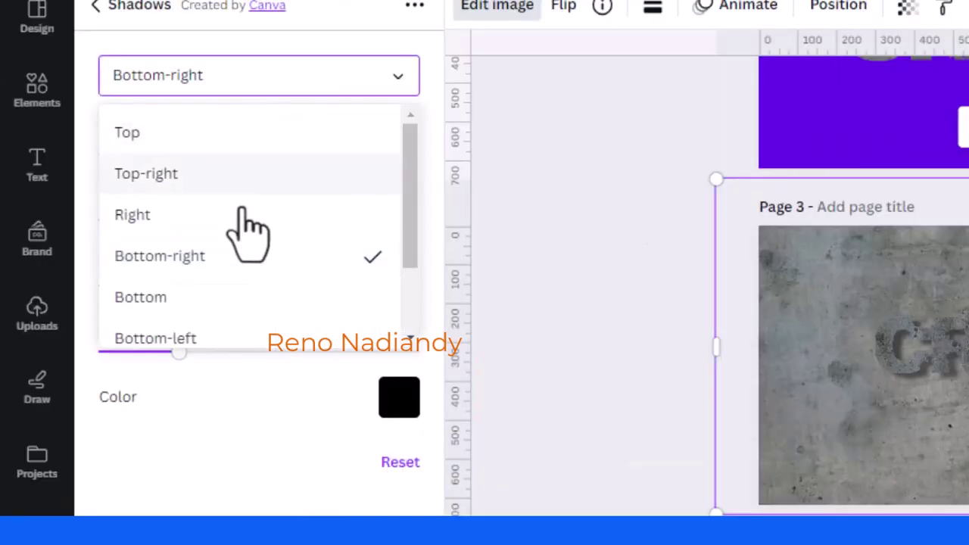
scroll(234, 249, "down", 3)
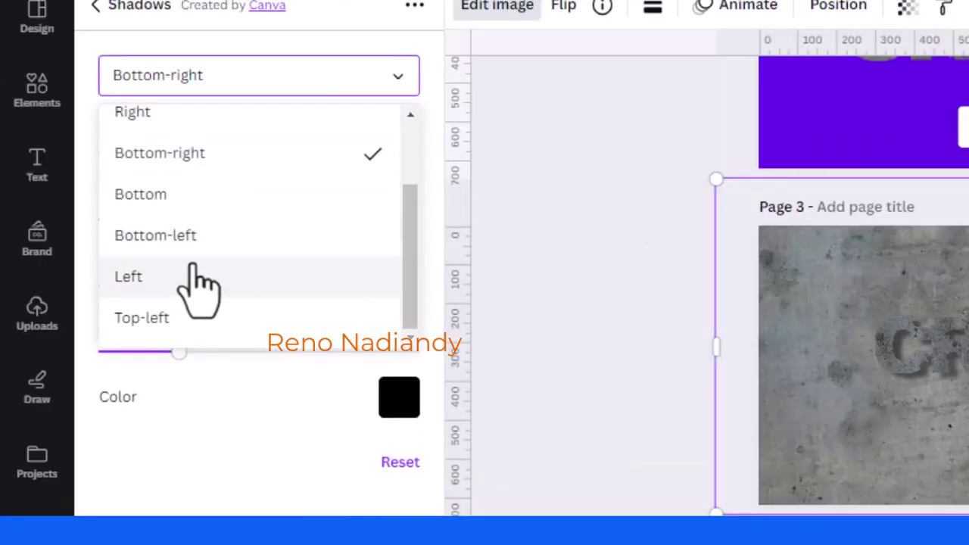
left_click(169, 200)
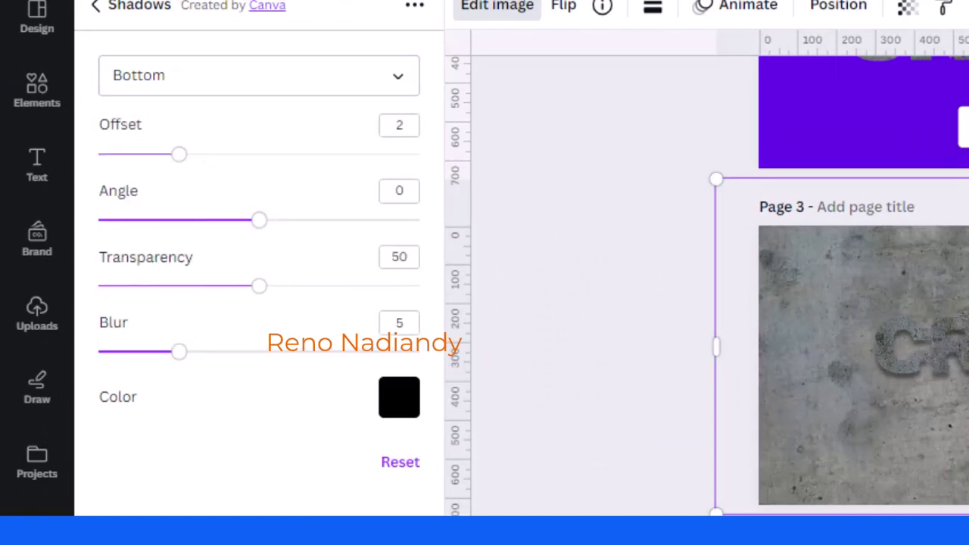
Set the drop shadow's transparency to 100, blur to 2 and offset to 1.5, and apply it
key("ctrl+plus")
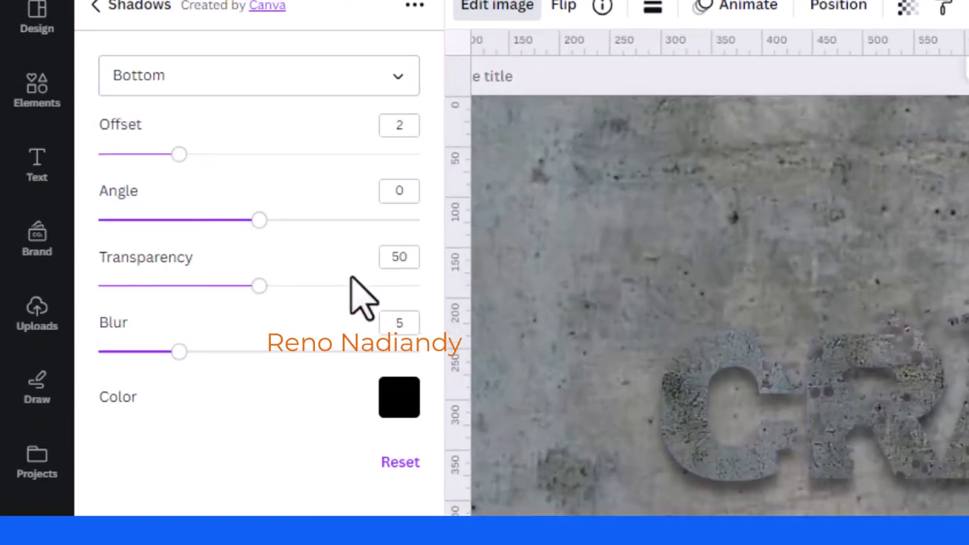
left_click(417, 286)
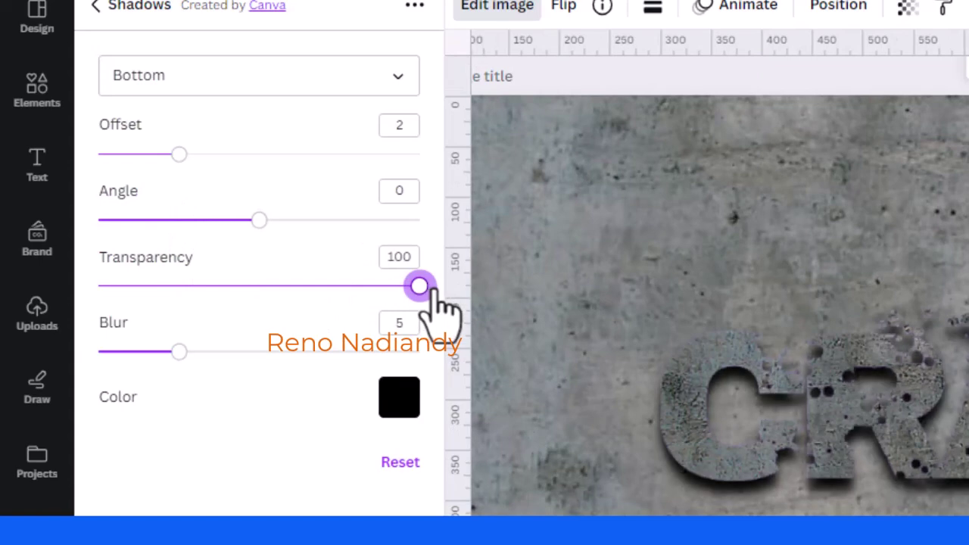
left_click(150, 353)
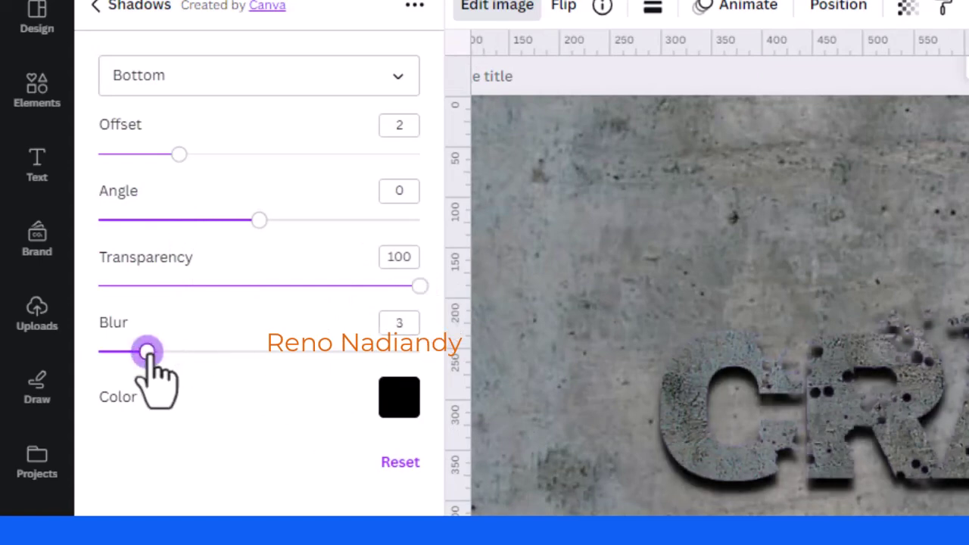
left_click_drag(149, 354, 132, 354)
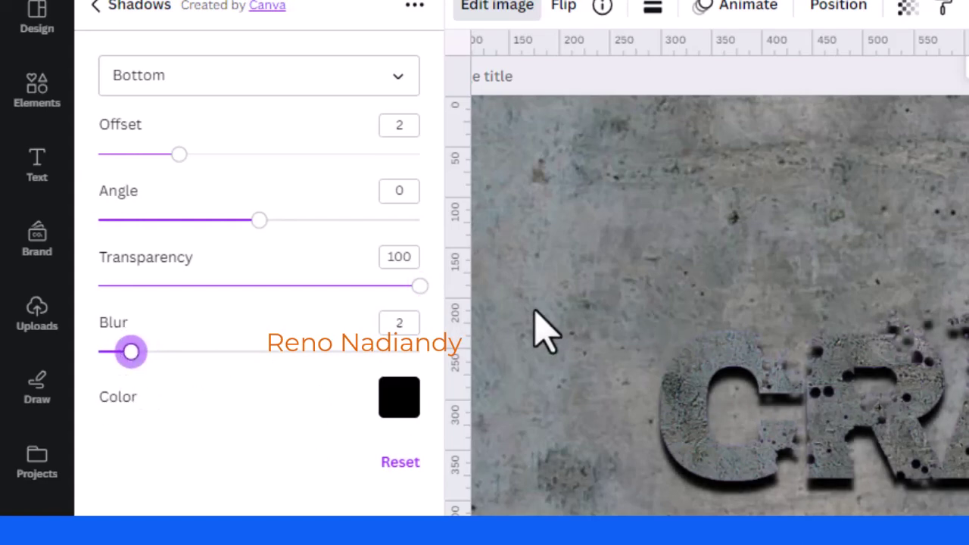
left_click(151, 155)
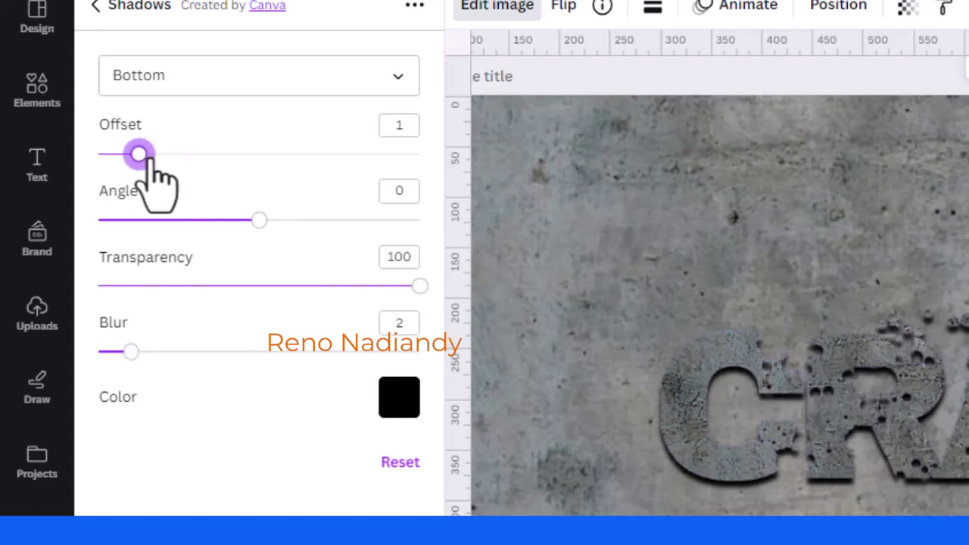
left_click(407, 125)
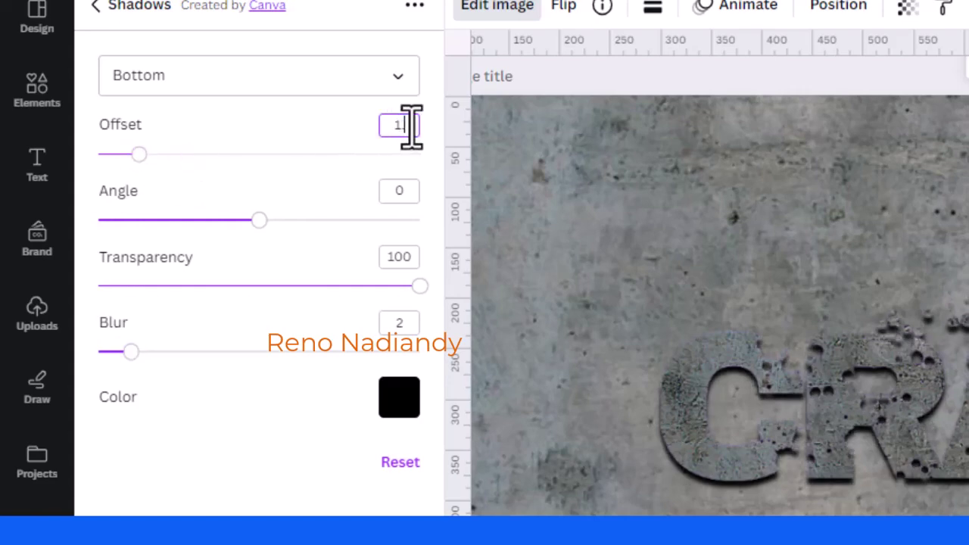
key("Return")
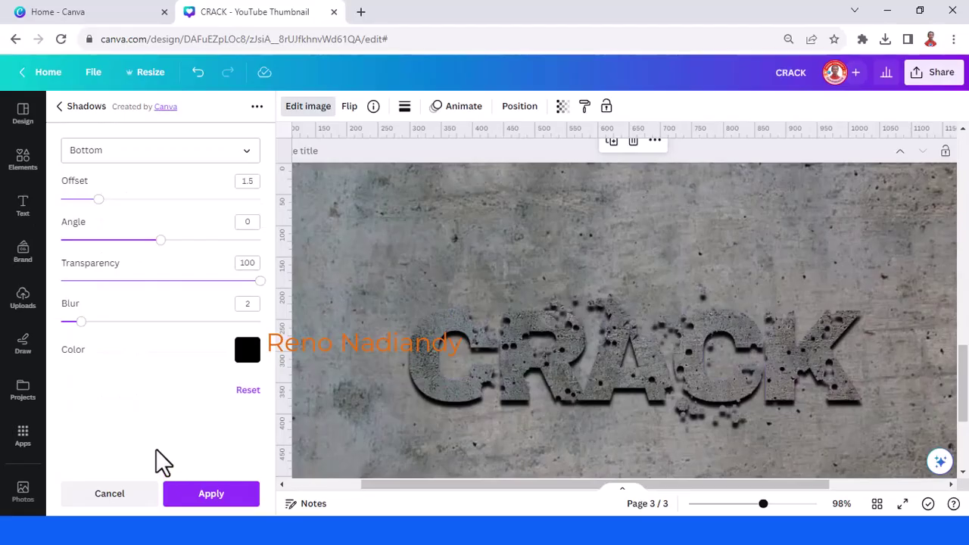
left_click(214, 496)
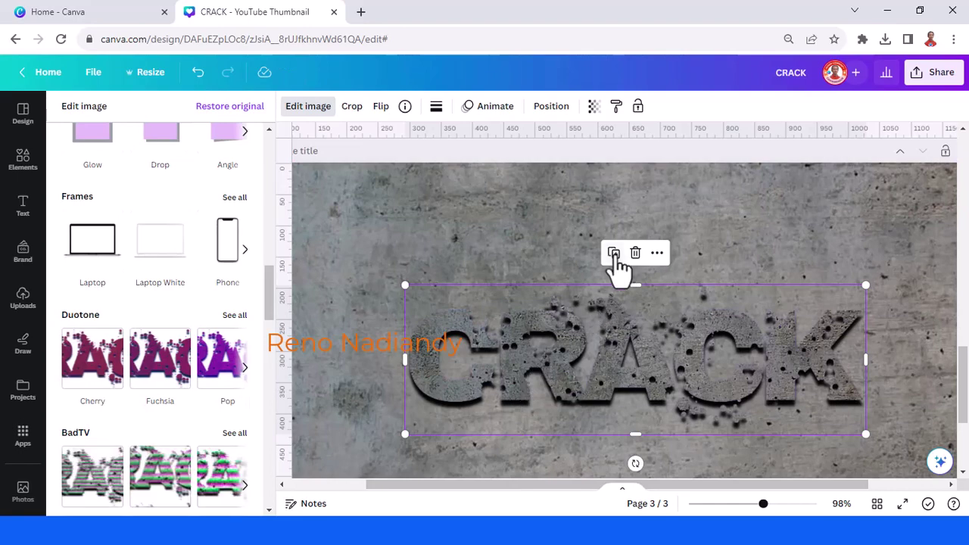
Duplicate the CRACK image directly over the original and set the copy's brightness to 29 and contrast to 27
left_click(615, 255)
mouse_move(627, 369)
left_mouse_down()
mouse_move(655, 309)
mouse_move(643, 346)
mouse_move(619, 360)
left_mouse_up()
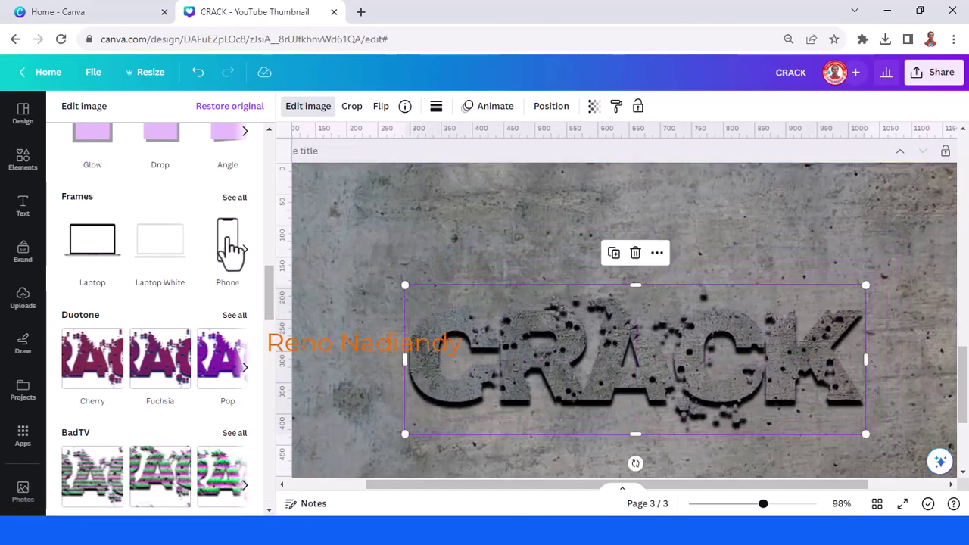
scroll(206, 340, "up", 5)
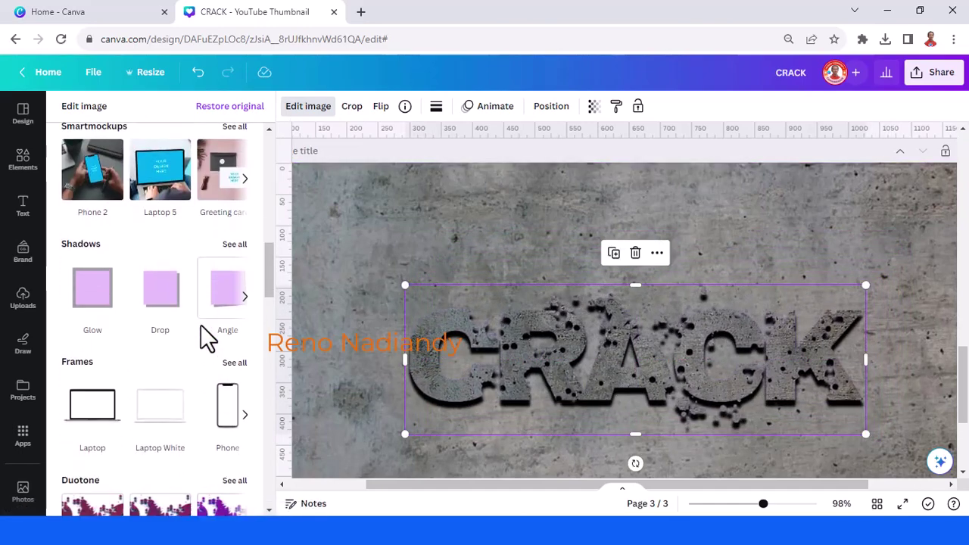
scroll(206, 341, "up", 5)
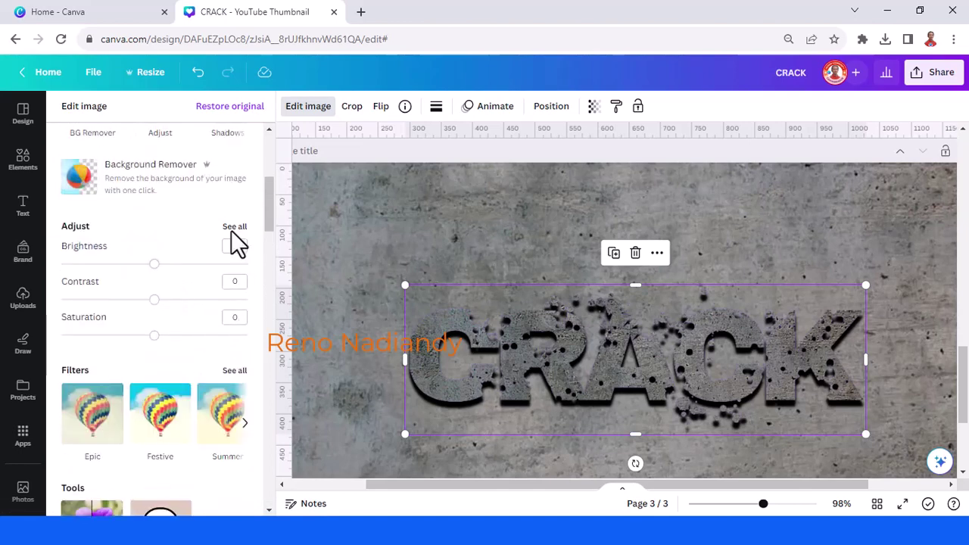
left_click(235, 228)
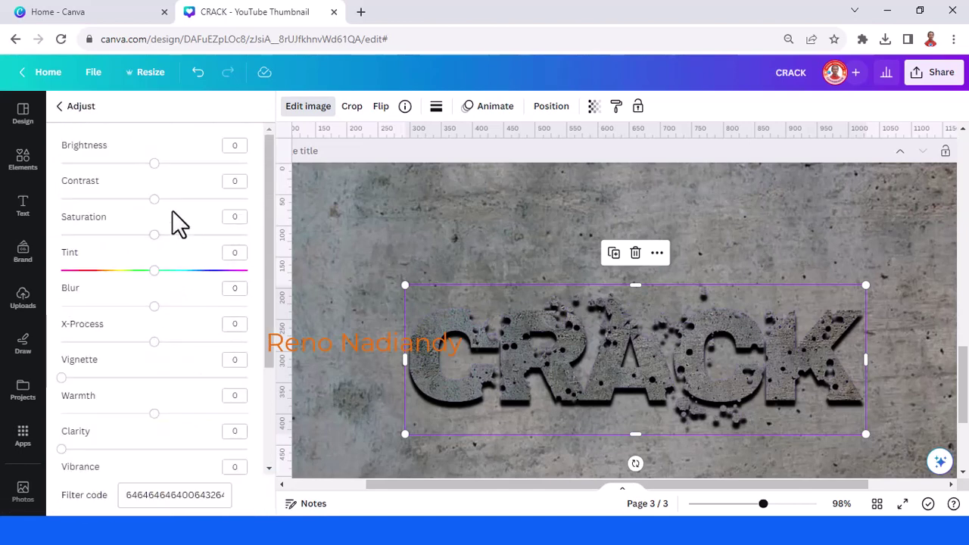
left_click_drag(154, 164, 168, 164)
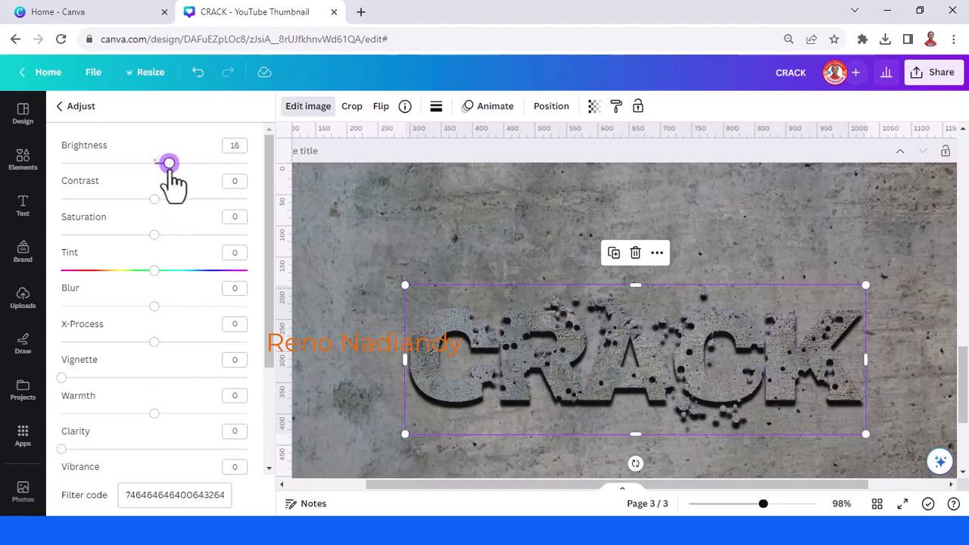
left_click_drag(155, 200, 179, 198)
left_click_drag(168, 163, 181, 163)
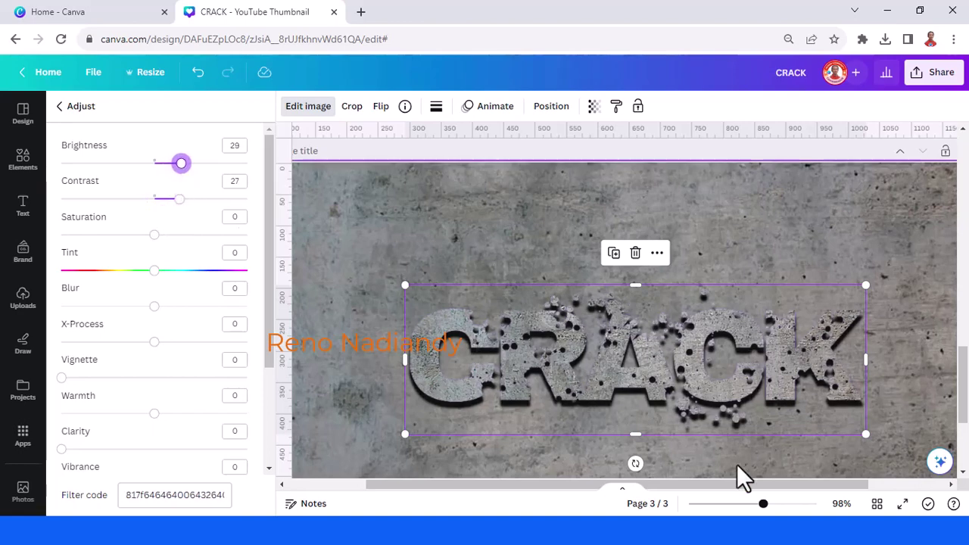
Select both stacked CRACK images, enlarge them together, and centre them horizontally on page 3
left_click(740, 504)
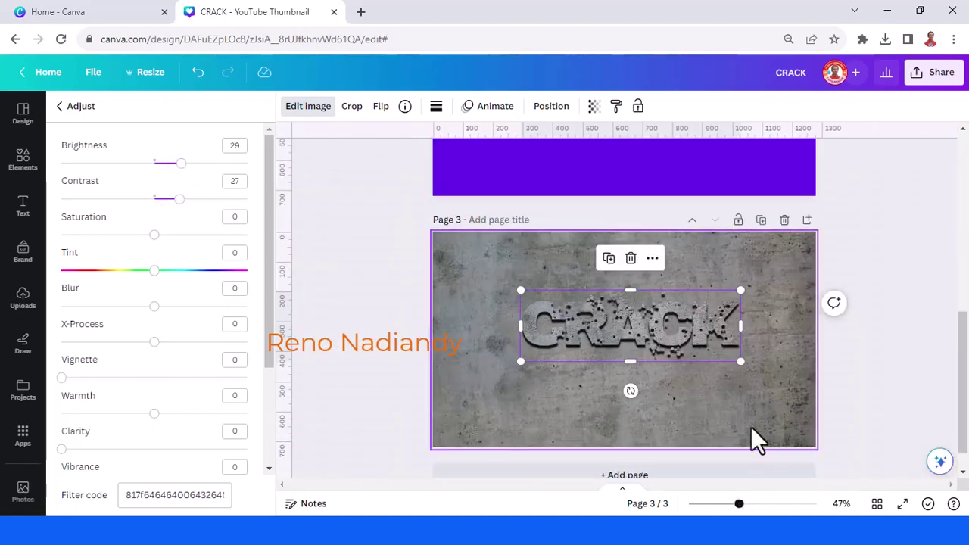
left_click_drag(475, 270, 656, 408)
left_click_drag(513, 371, 434, 392)
left_click_drag(574, 363, 611, 369)
Darken page 3's concrete background by setting its brightness to -36
left_click(795, 262)
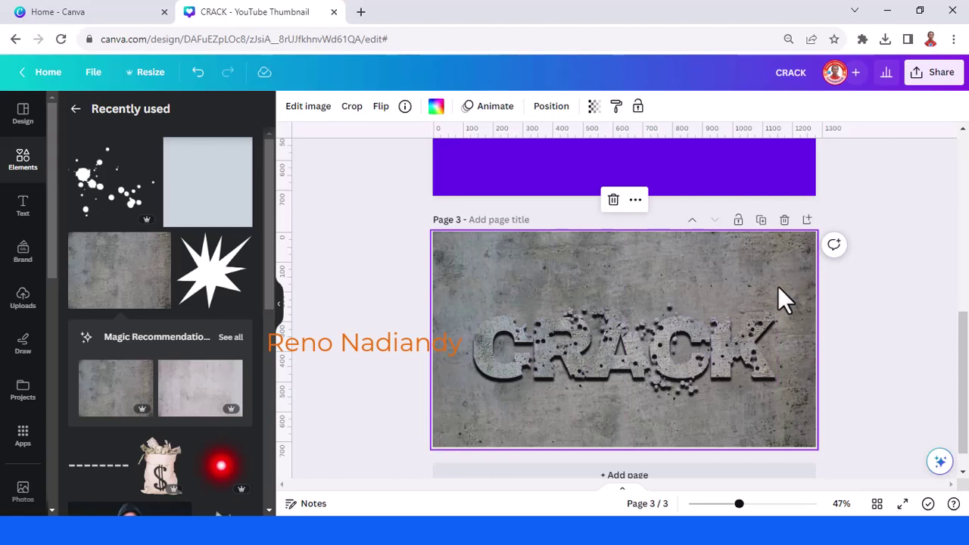
left_click(309, 115)
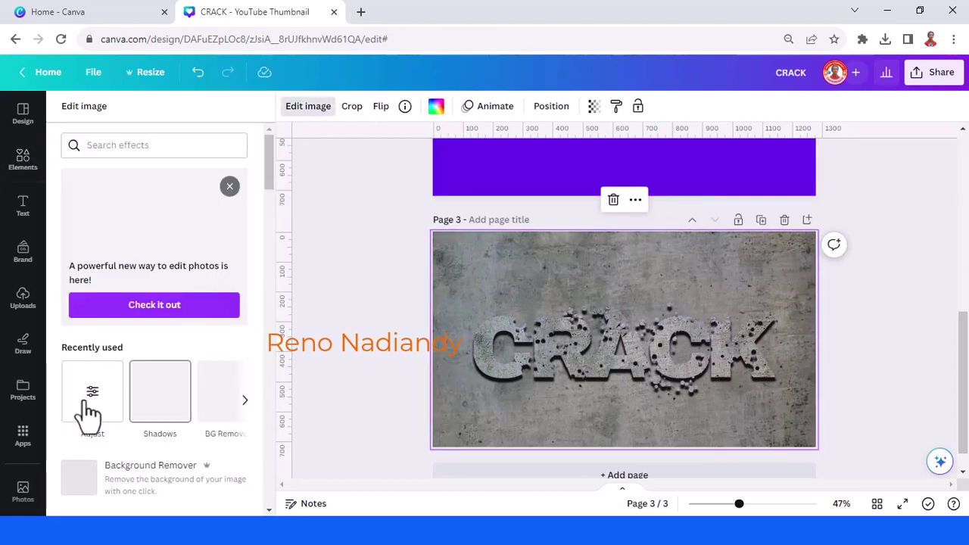
left_click(92, 398)
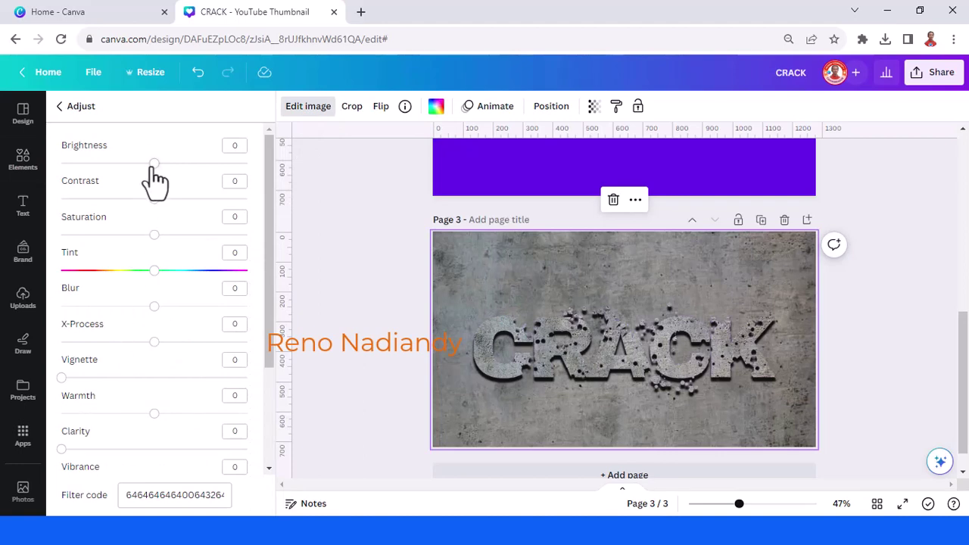
left_click_drag(154, 164, 121, 165)
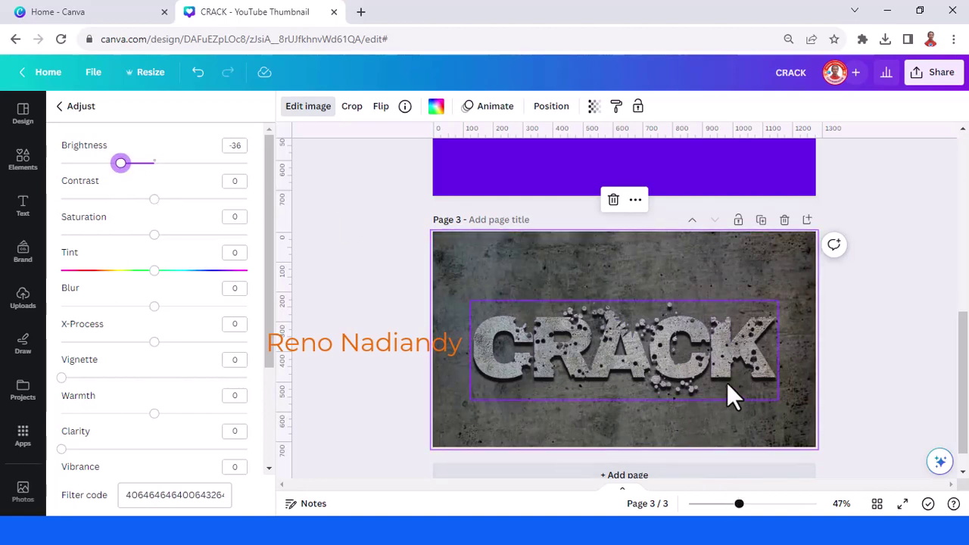
Group the two CRACK images and move the group up to the centre of page 3
left_click_drag(845, 396, 696, 344)
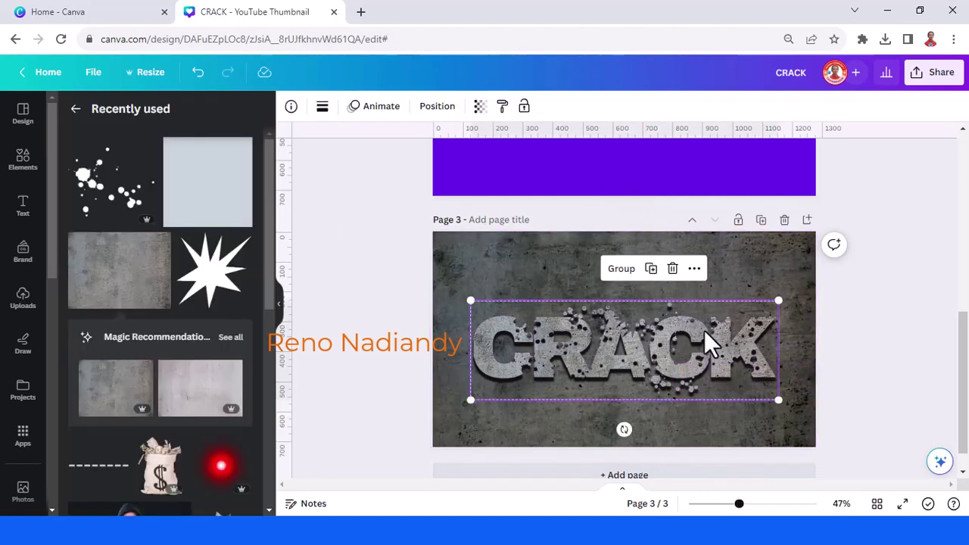
left_click(603, 274)
left_click_drag(677, 378, 675, 356)
left_click(850, 377)
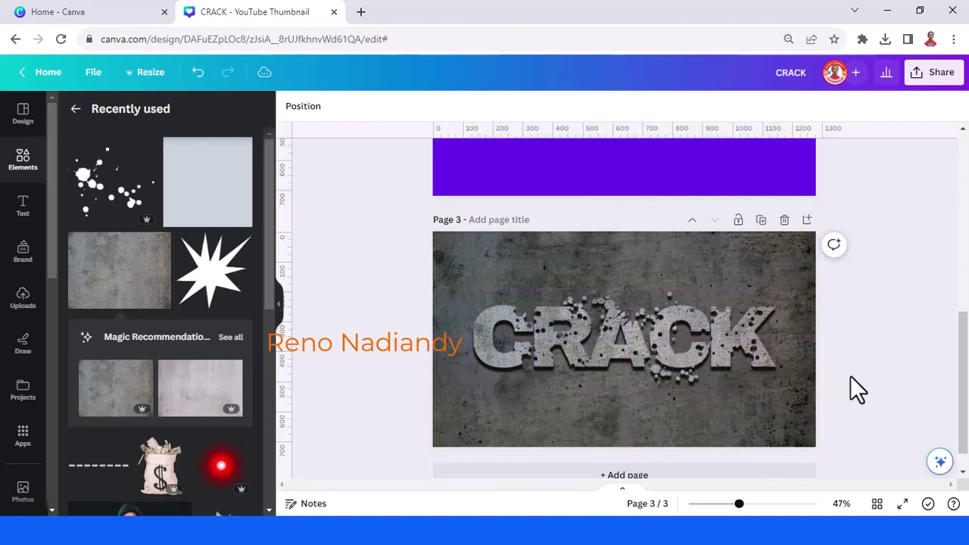